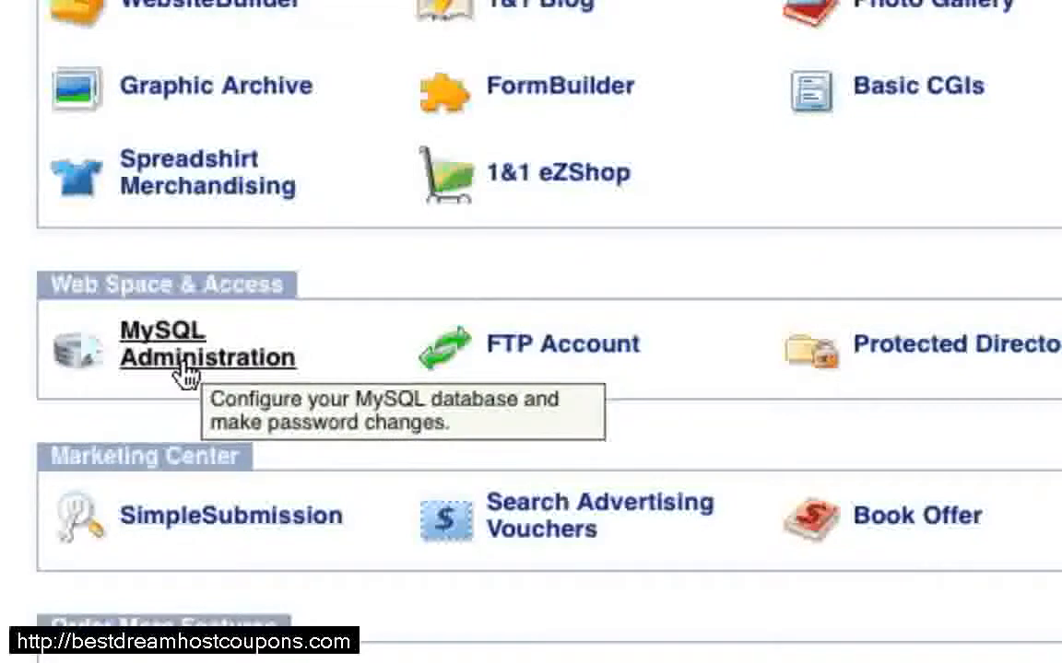
# Step: Start a new database in the MySQL administration and give it the description Joomla Tutorial
pyautogui.click(184, 373)
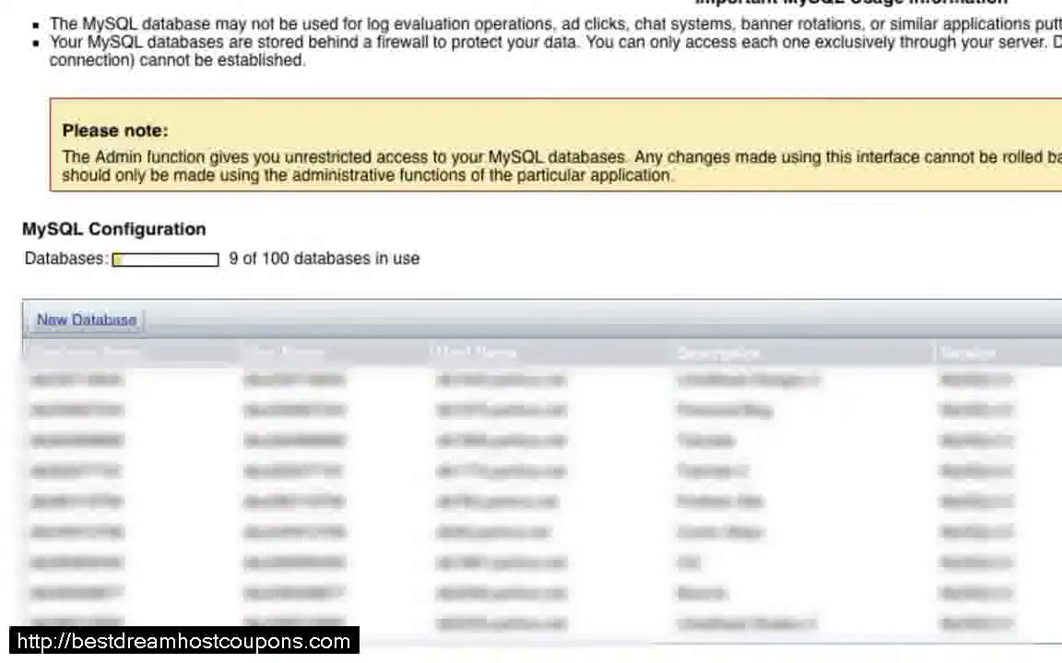
pyautogui.click(85, 323)
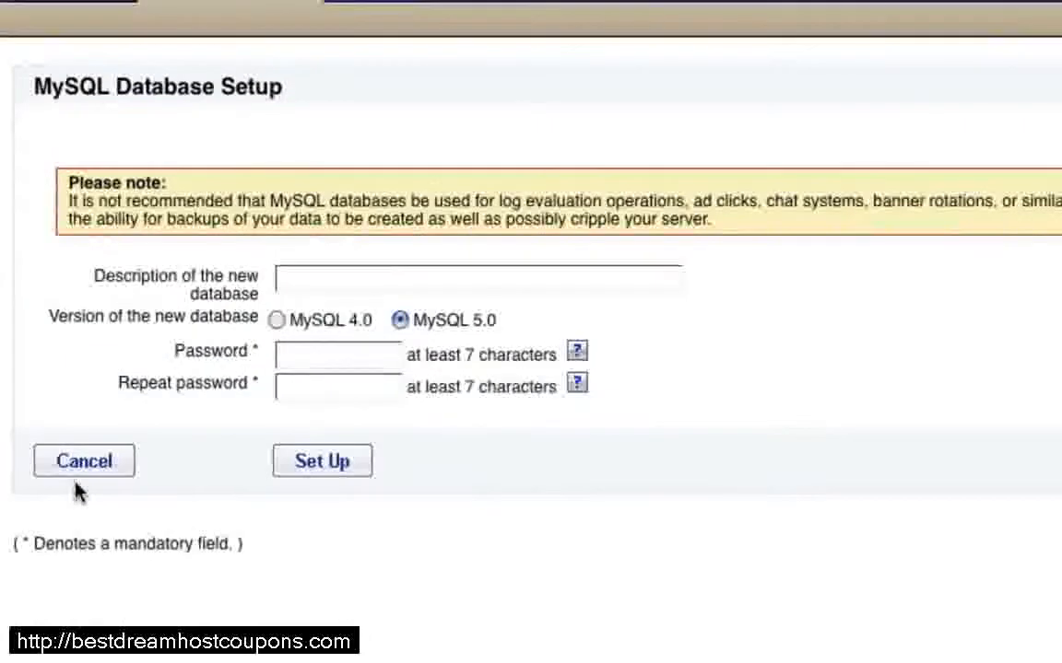
pyautogui.click(418, 281)
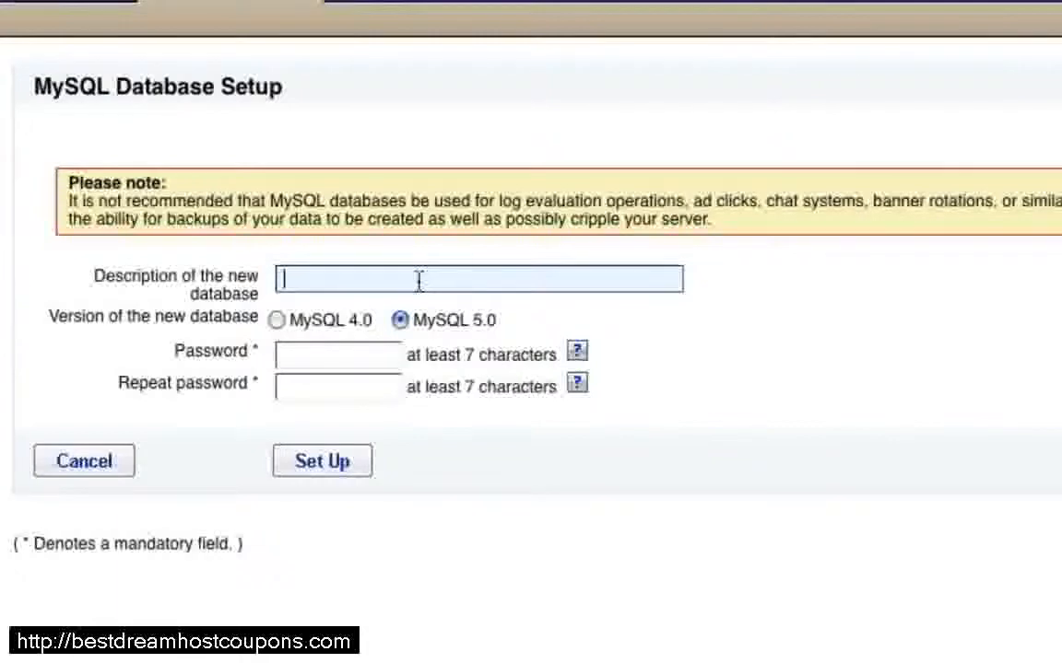
pyautogui.write('Joomla')
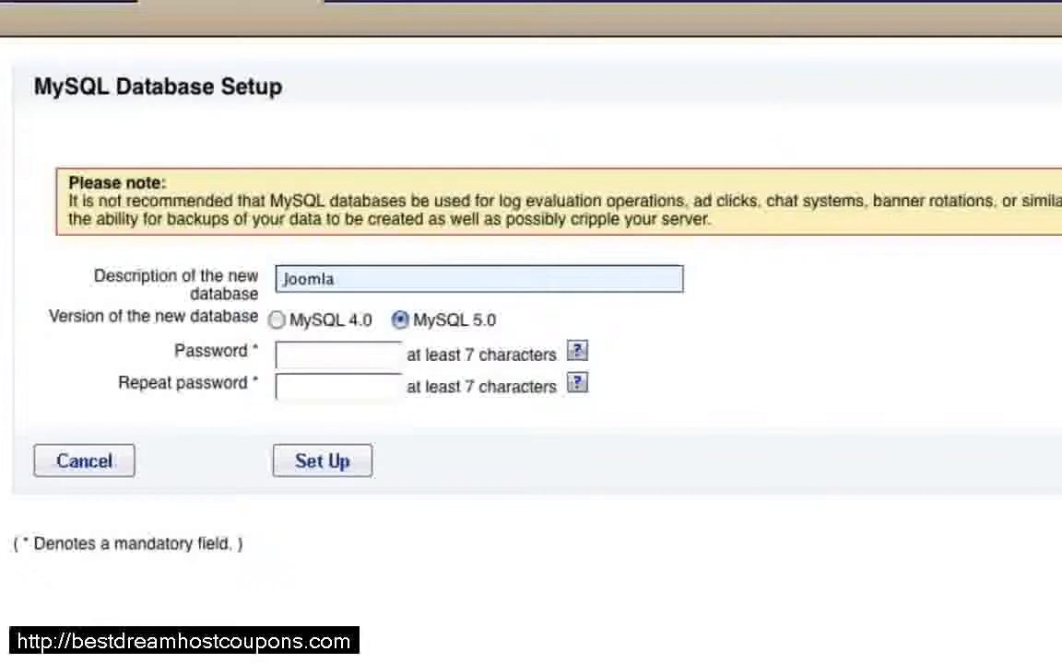
pyautogui.write('Tutorial')
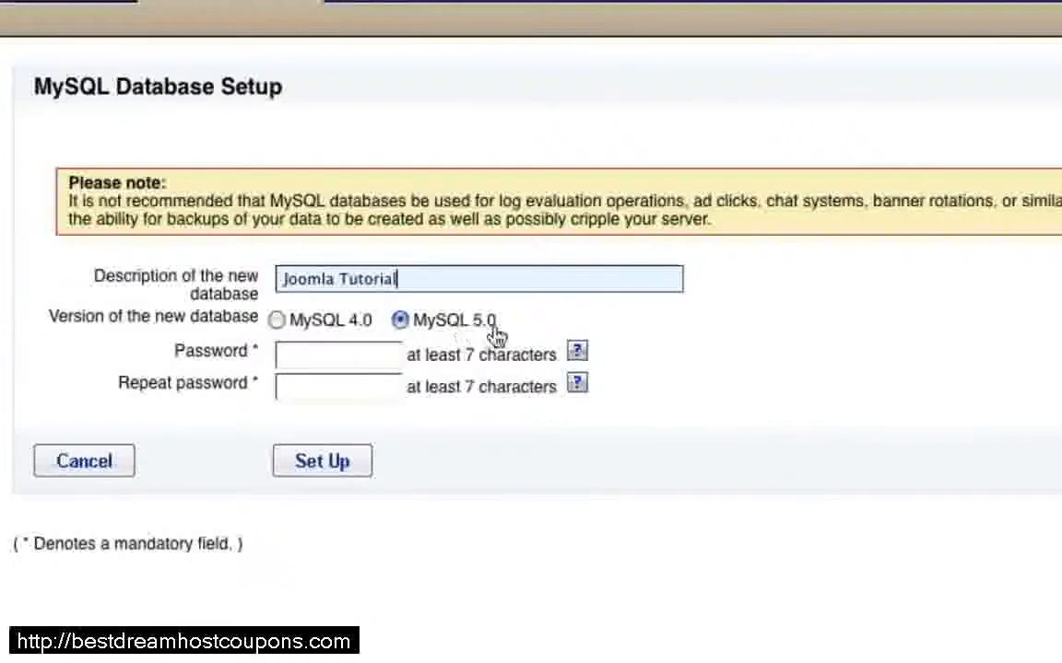
# Step: Enter and repeat the password for the new MySQL database, and set the database up
pyautogui.click(304, 360)
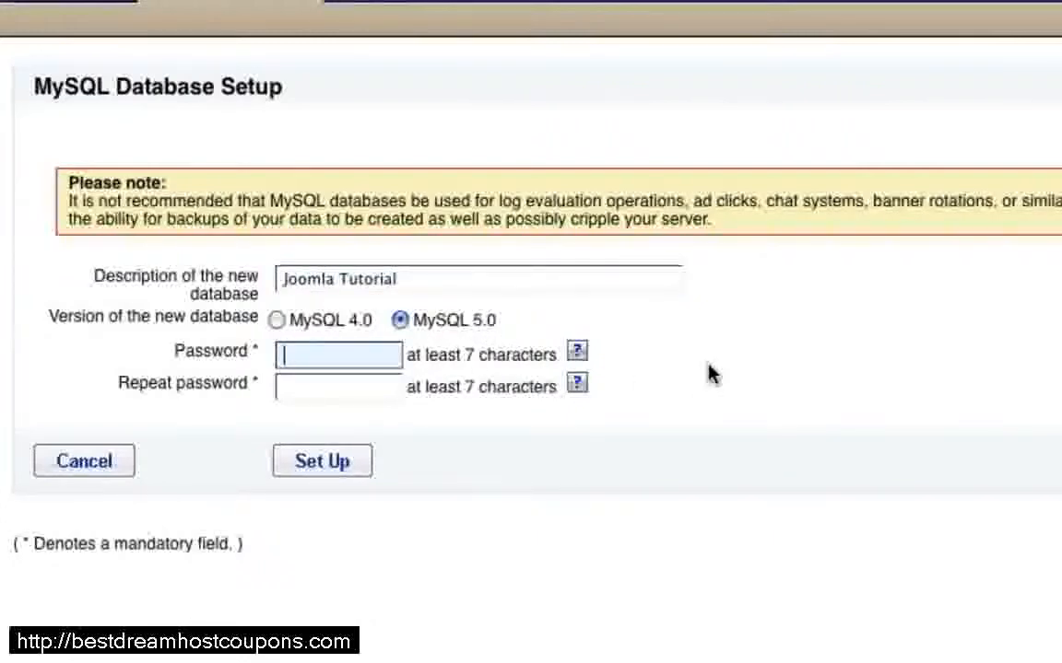
pyautogui.write('********')
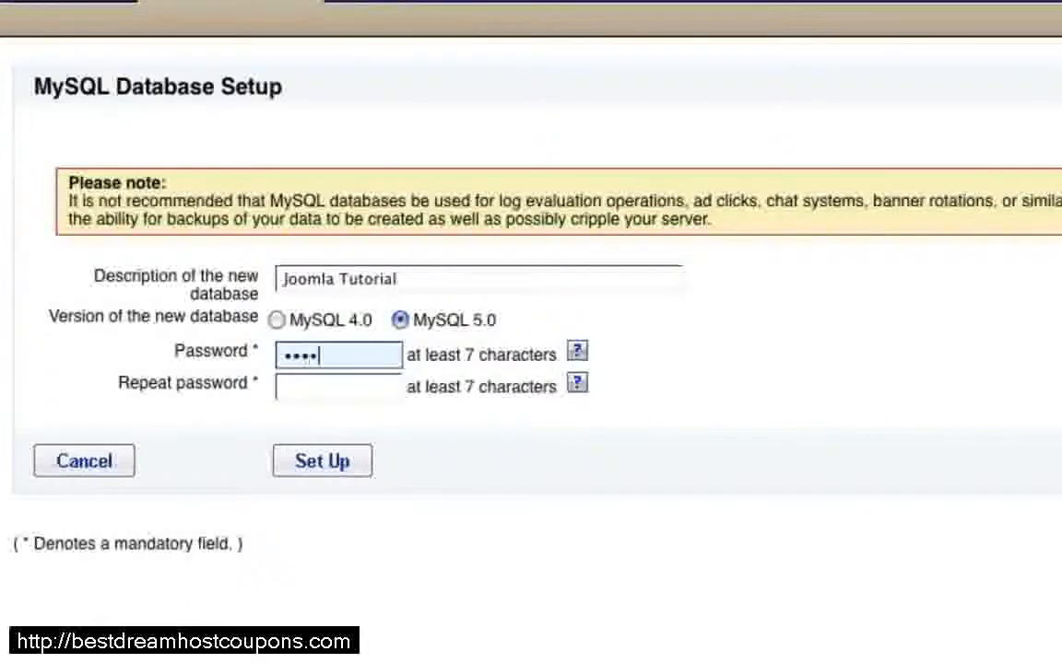
pyautogui.write('*****')
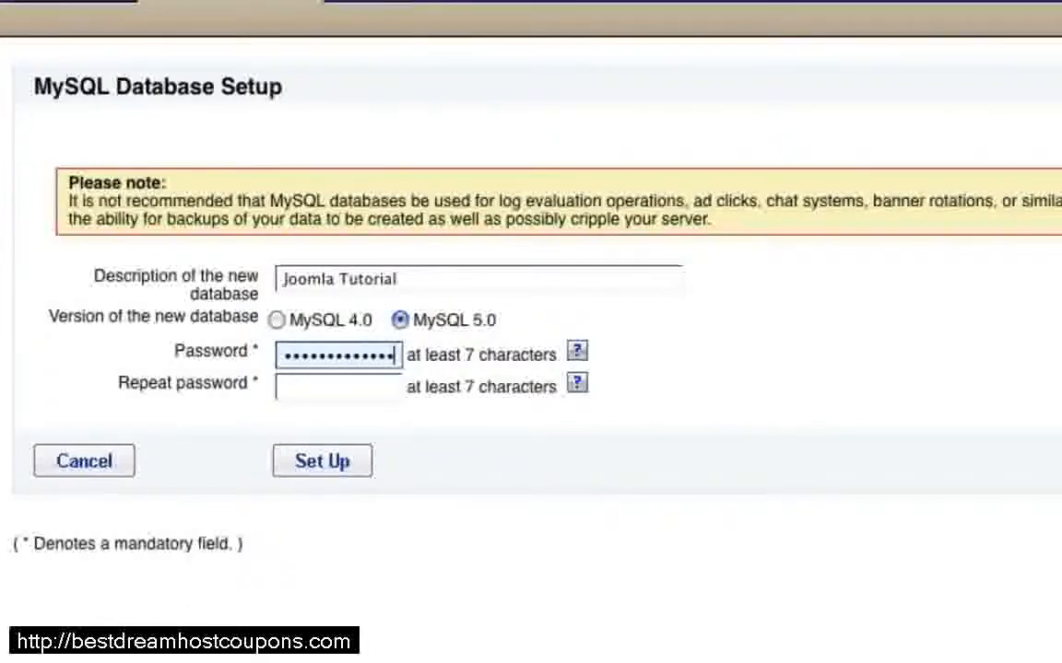
pyautogui.press('Tab')
pyautogui.write('***********')
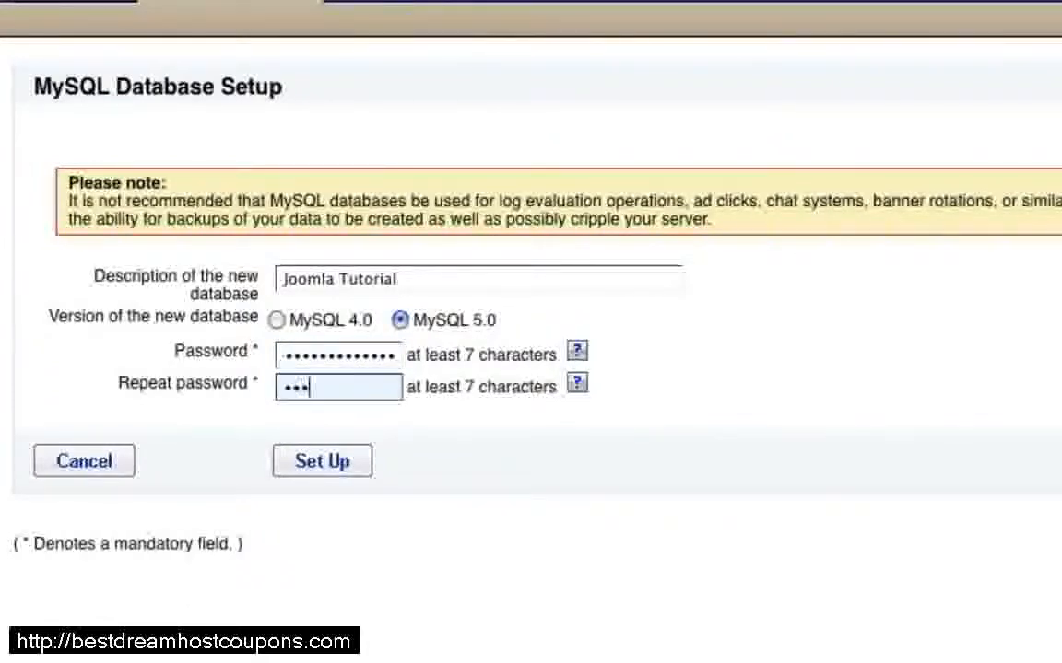
pyautogui.write('**')
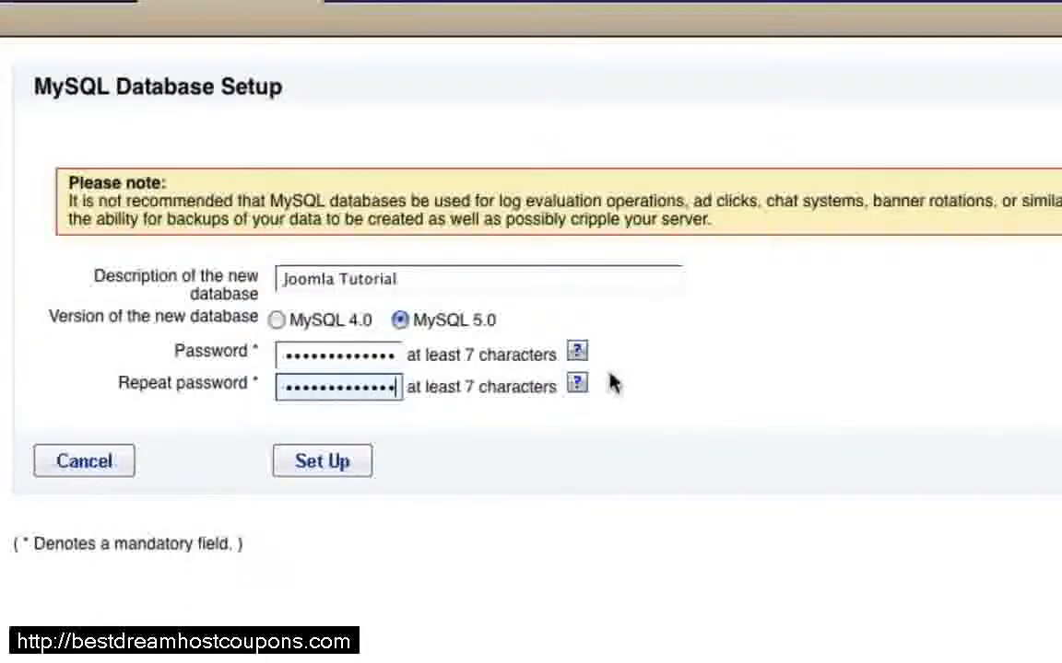
pyautogui.click(327, 475)
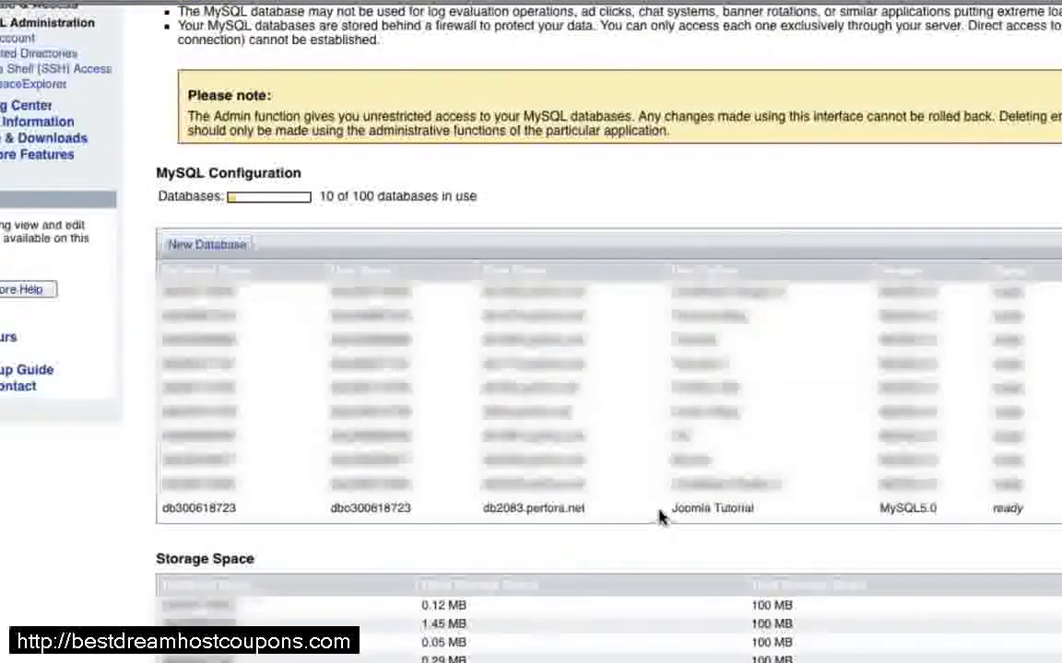
pyautogui.moveTo(1026, 513); pyautogui.dragTo(995, 519)
pyautogui.click(1000, 522)
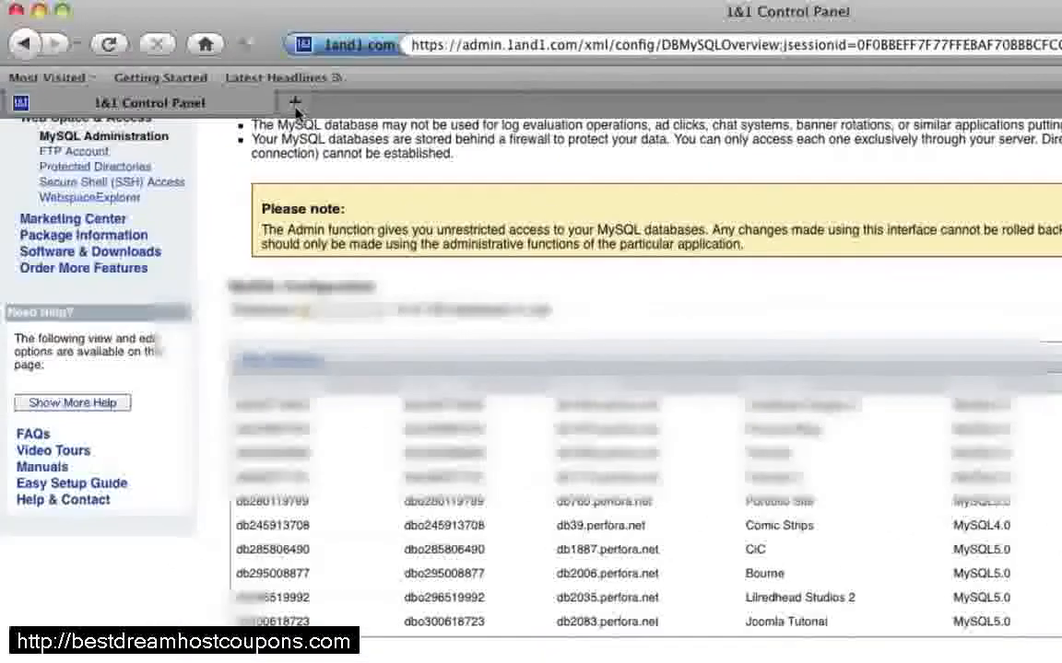
# Step: Search Google for joomla in a new browser tab and open the official Joomla! website from the results
pyautogui.click(294, 102)
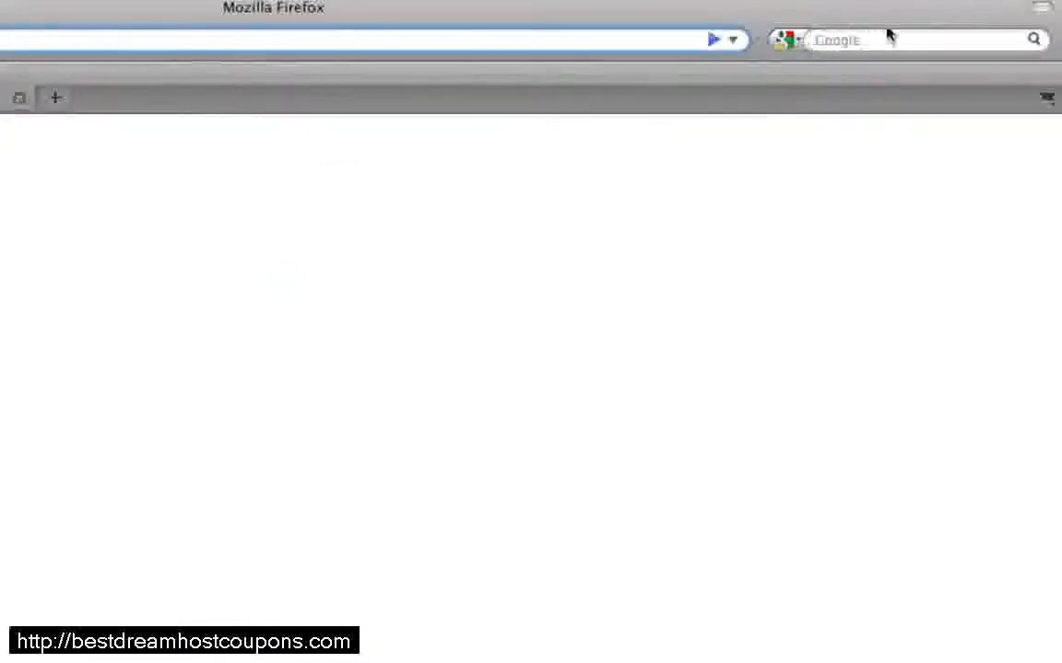
pyautogui.click(886, 42)
pyautogui.write('joomla')
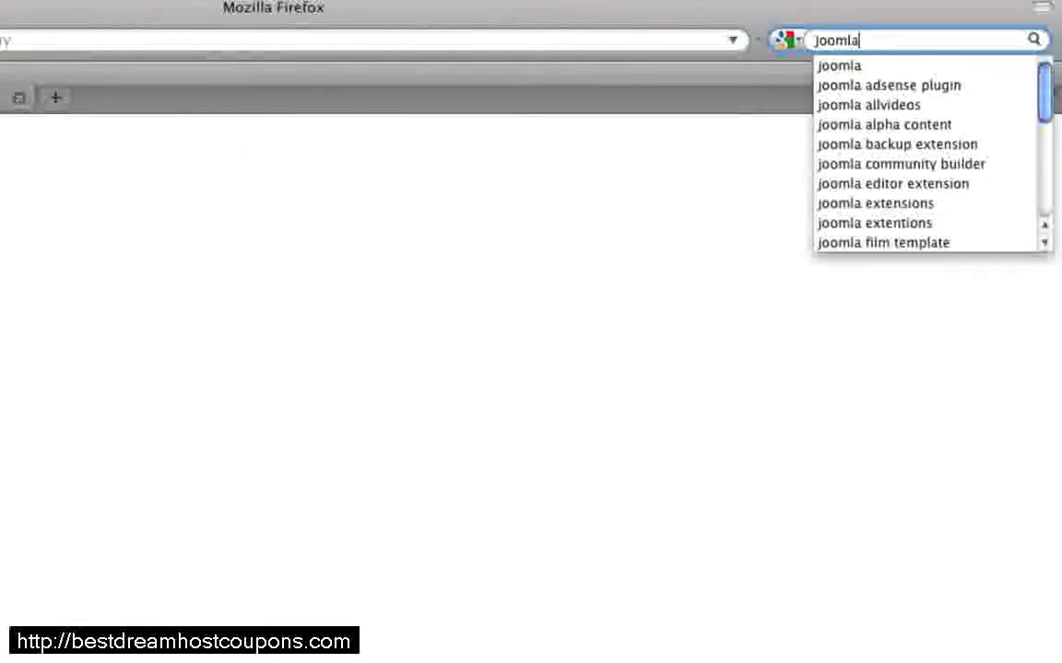
pyautogui.press('Return')
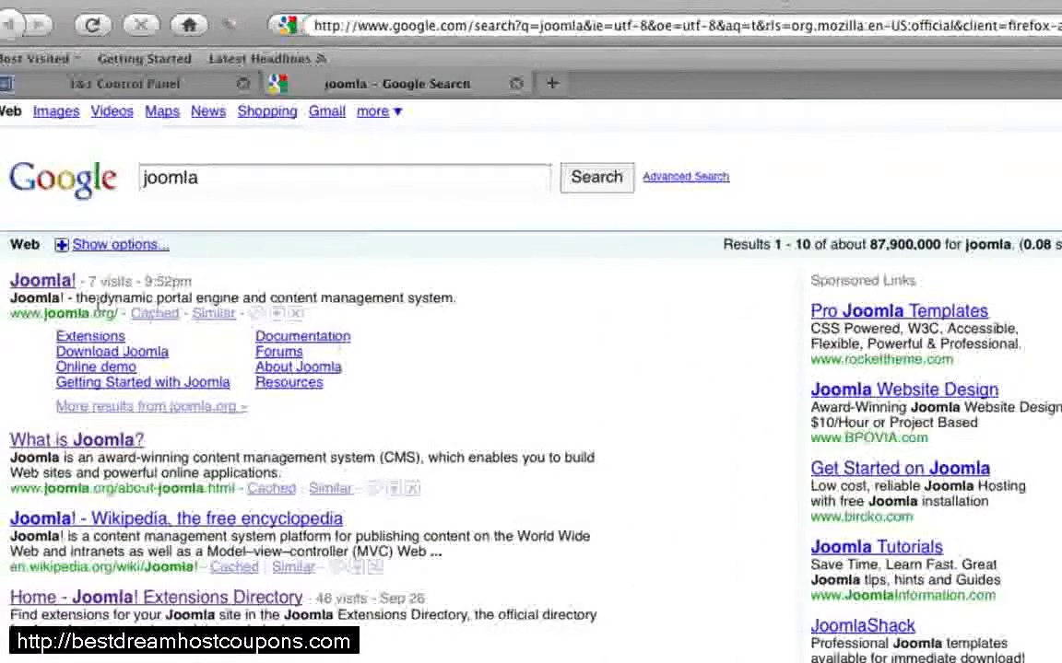
pyautogui.click(50, 285)
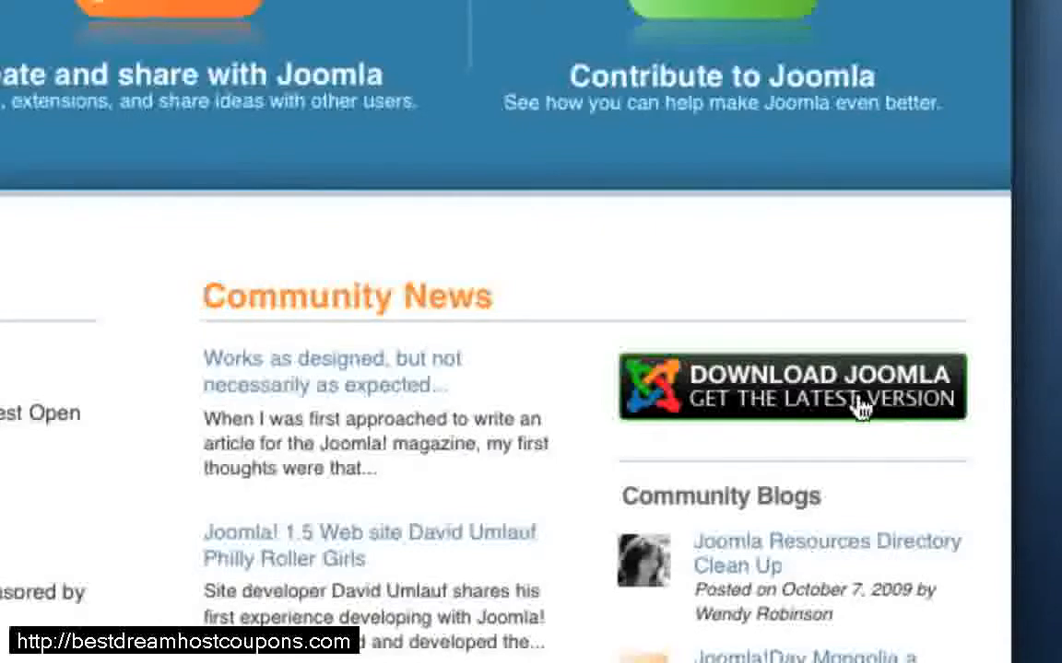
# Step: Download the ZIP of the English (UK) Joomla 1.5.14 Full Package from the Joomla download page
pyautogui.click(874, 409)
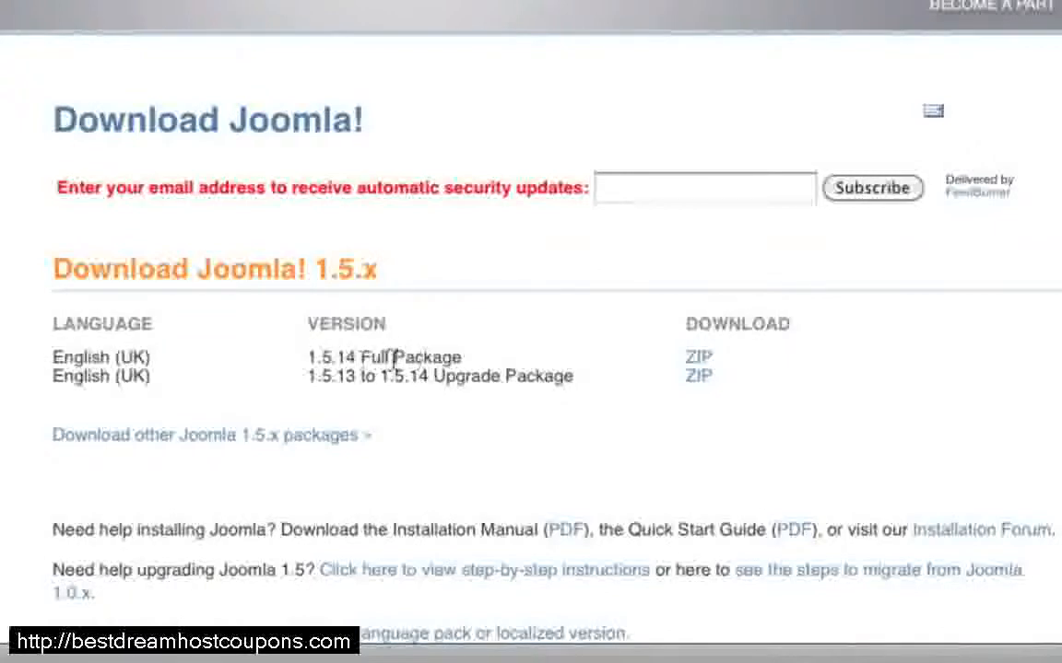
pyautogui.click(700, 361)
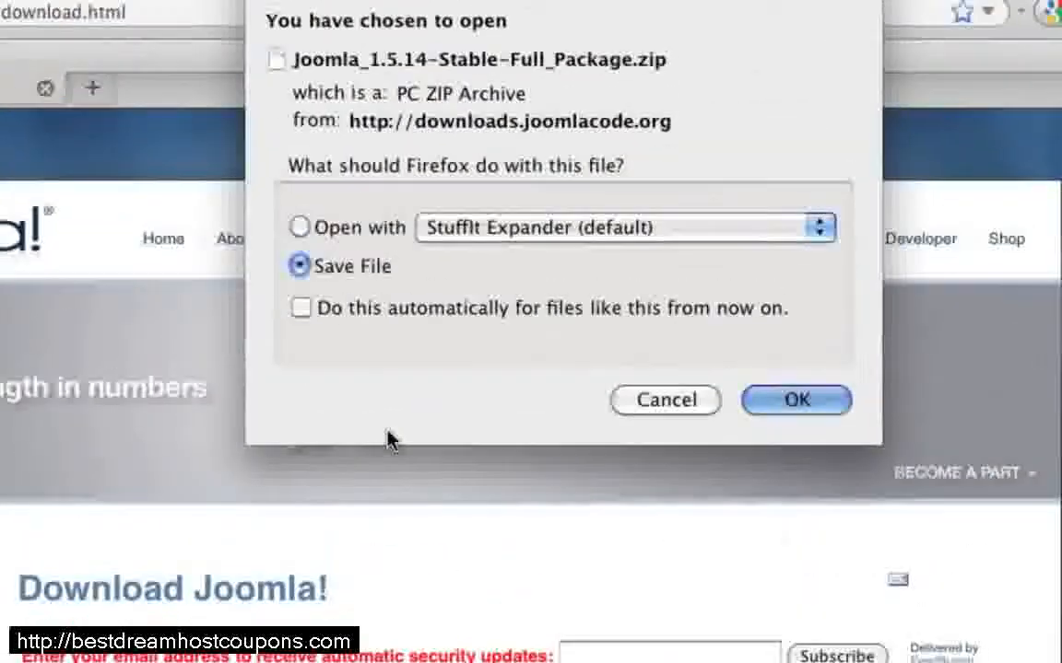
pyautogui.click(795, 399)
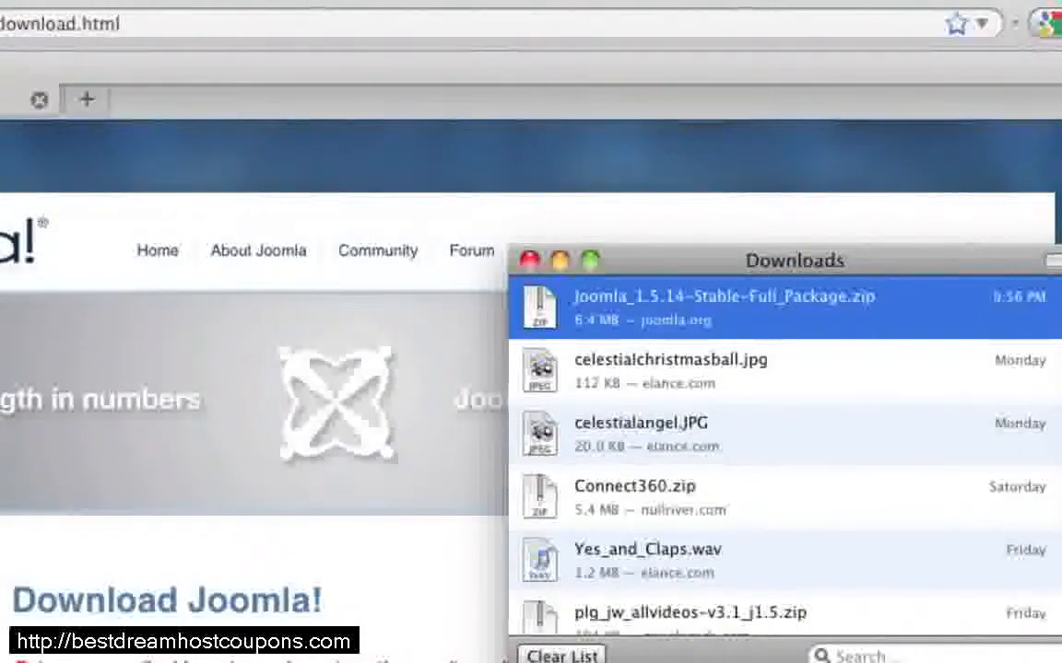
# Step: Switch to Finder, unzip the Joomla 1.5.14 full package in the Downloads folder and view the extracted folder's contents
pyautogui.press('super+Tab')
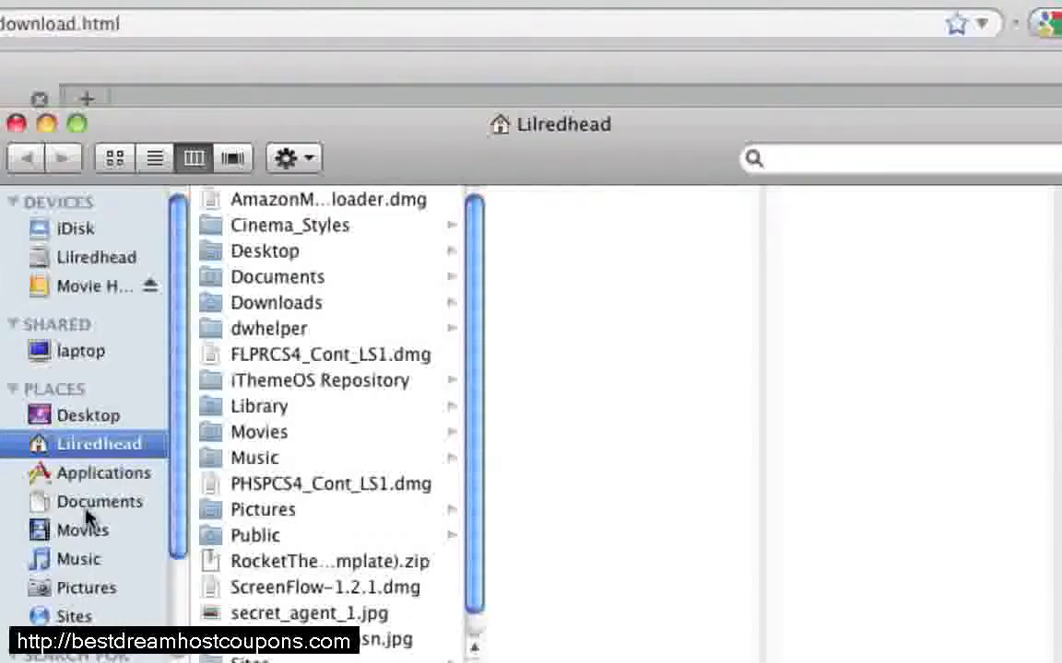
pyautogui.click(266, 299)
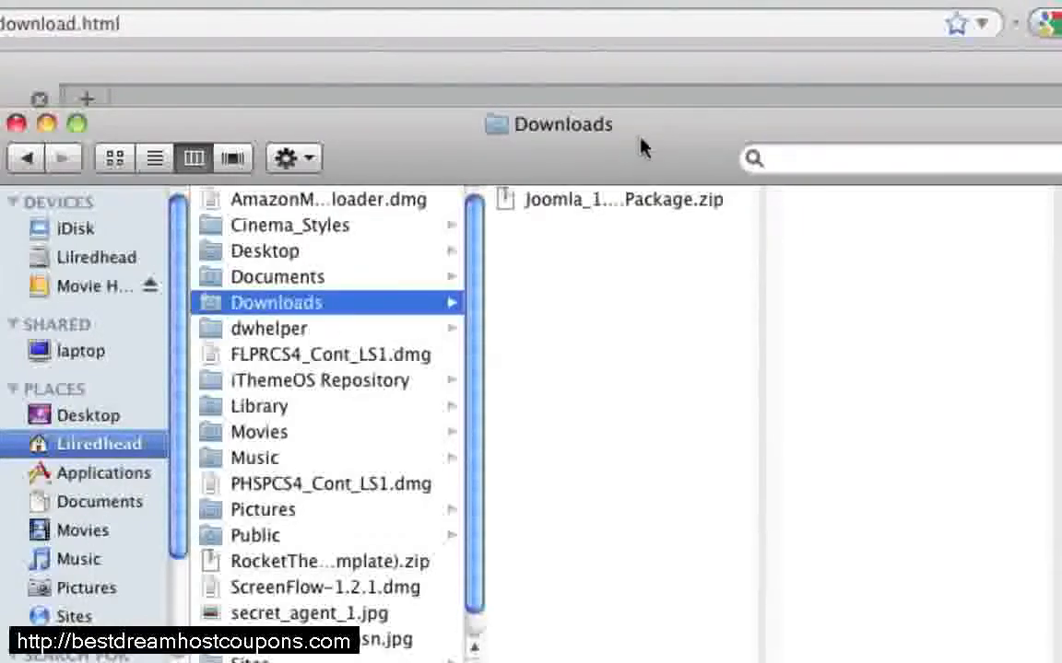
pyautogui.moveTo(642, 147); pyautogui.dragTo(381, 143)
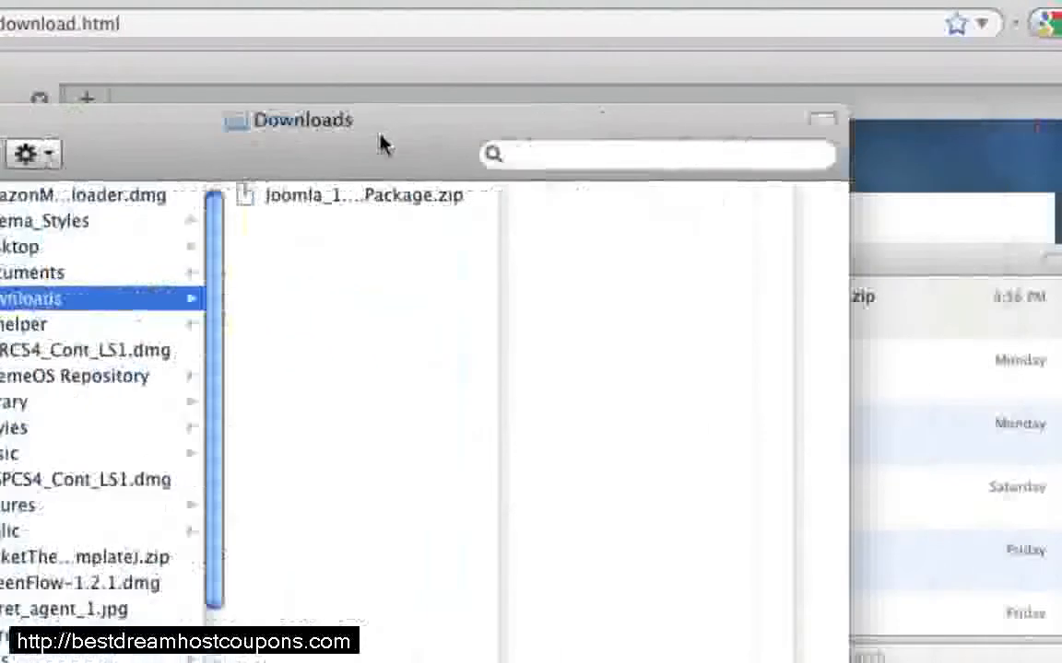
pyautogui.click(341, 200)
pyautogui.doubleClick(341, 199)
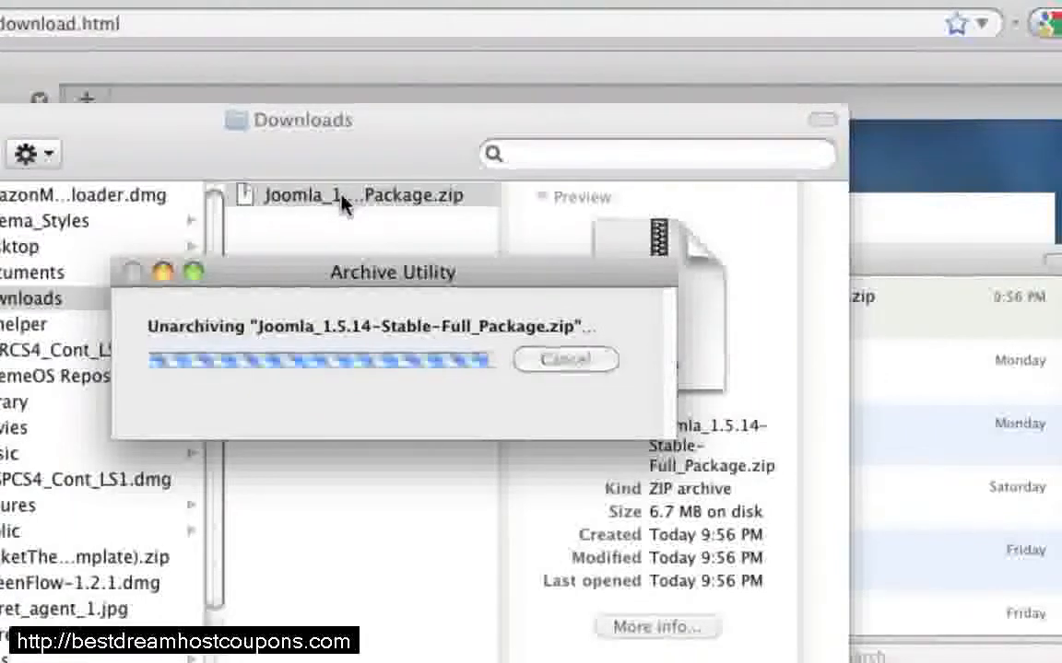
pyautogui.click(342, 197)
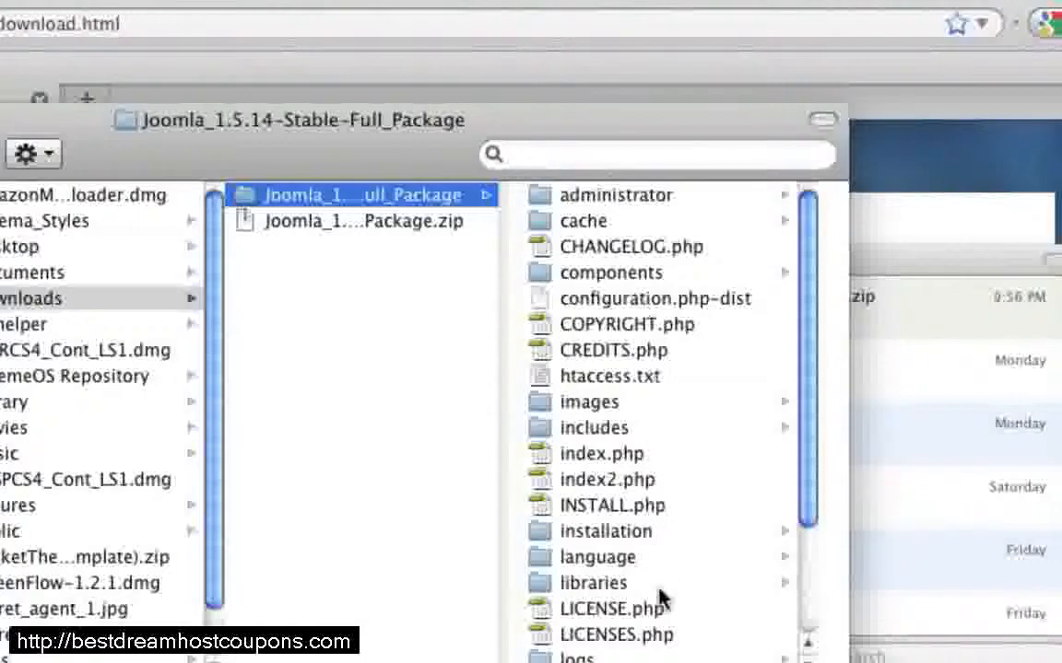
pyautogui.scroll(-1, 660, 594)
pyautogui.scroll(1, 666, 604)
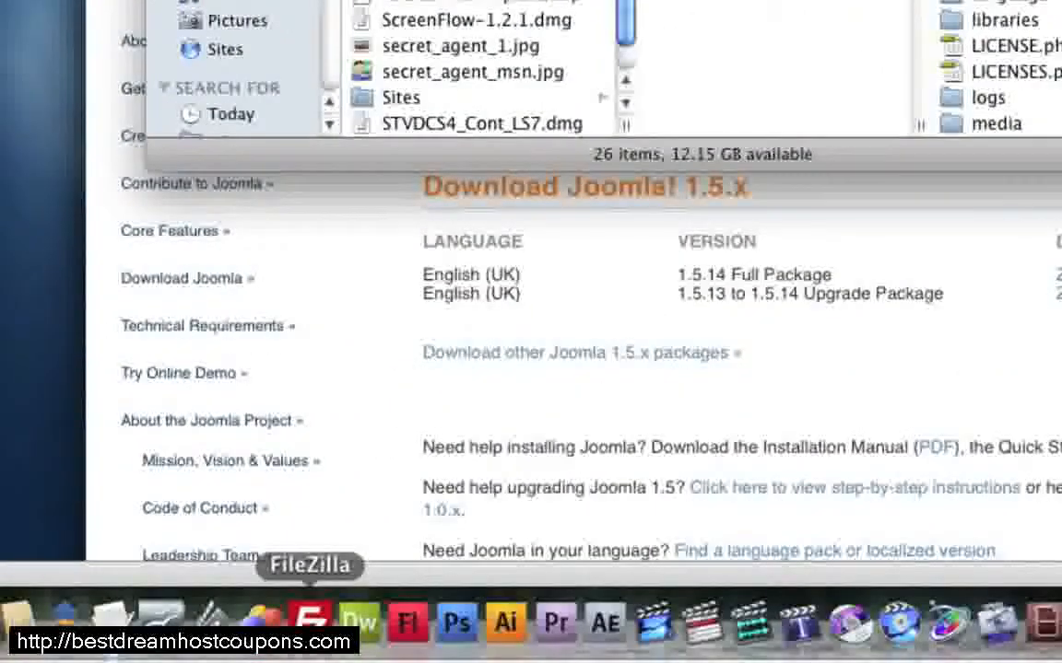
# Step: Switch to FileZilla and connect to the web host through its saved site entry
pyautogui.click(310, 619)
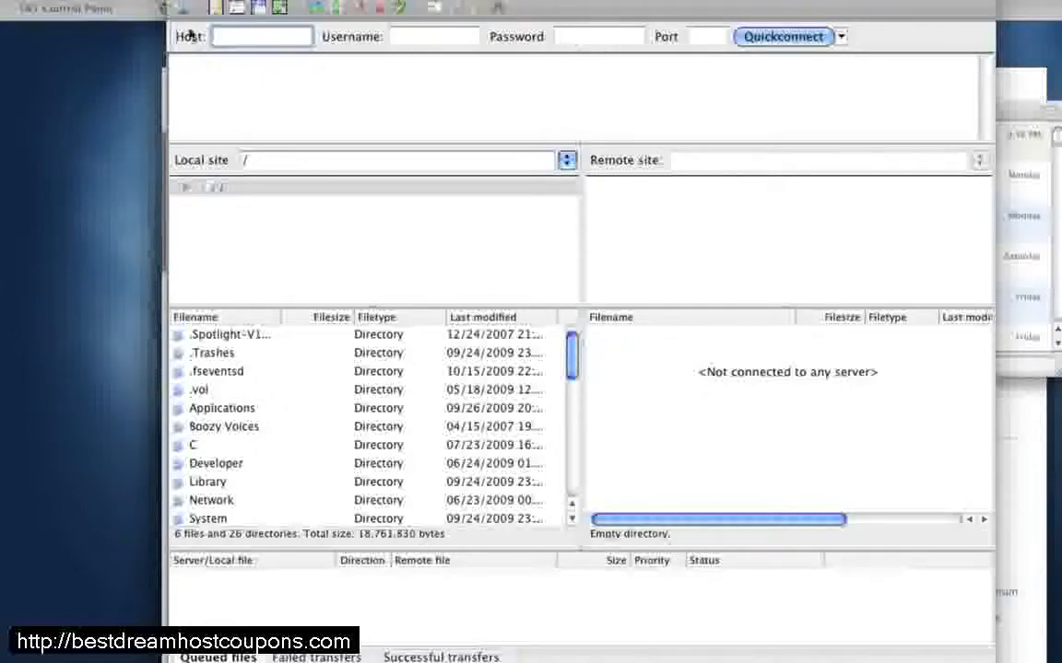
pyautogui.click(172, 8)
pyautogui.click(524, 513)
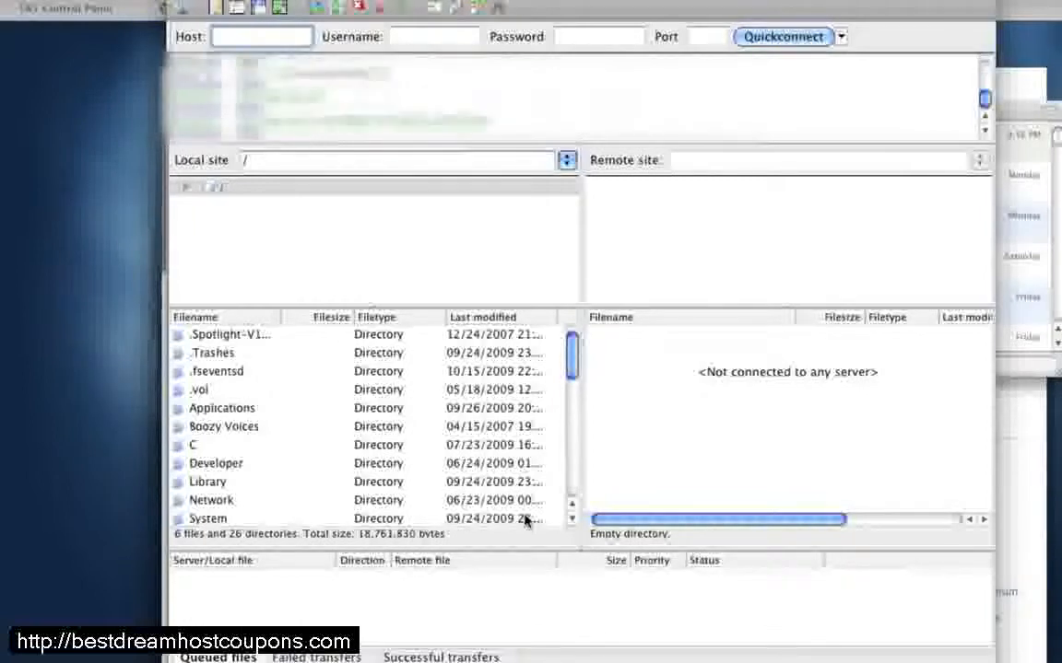
# Step: Look through the remote site's root folders and create a new directory there named joomlatutorial
pyautogui.scroll(-5, 811, 458)
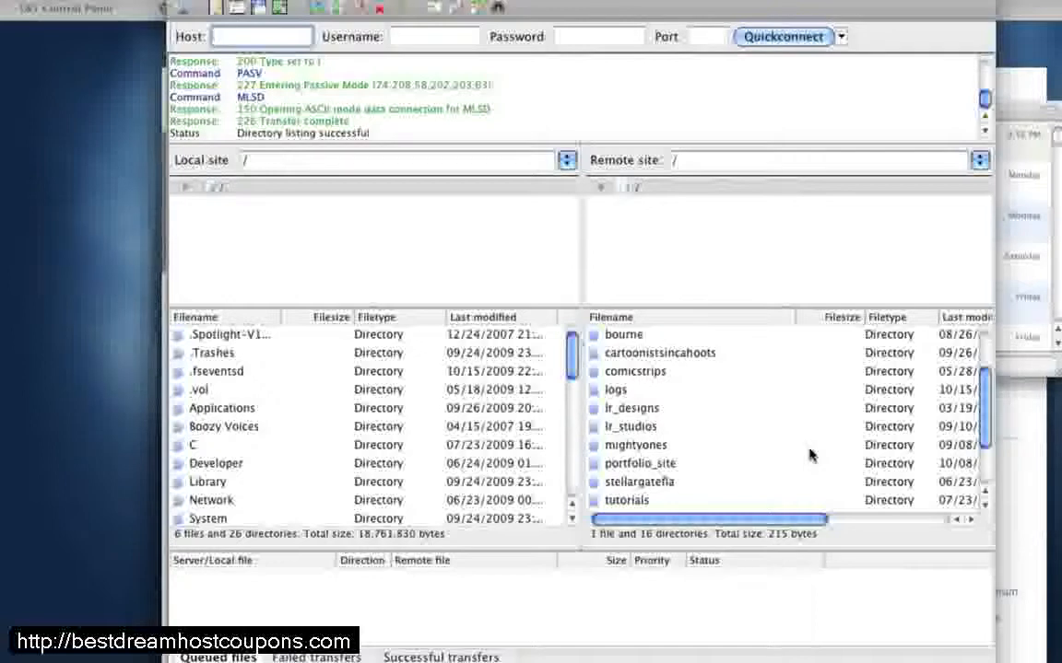
pyautogui.scroll(-3, 811, 454)
pyautogui.scroll(-1, 811, 454)
pyautogui.scroll(3, 811, 453)
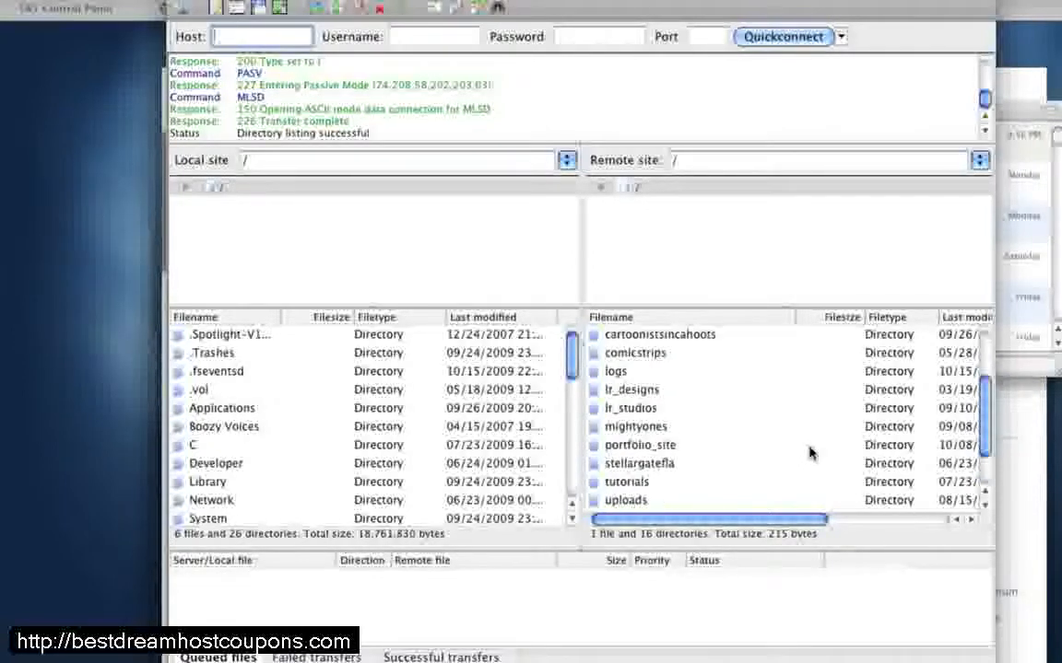
pyautogui.scroll(-2, 811, 453)
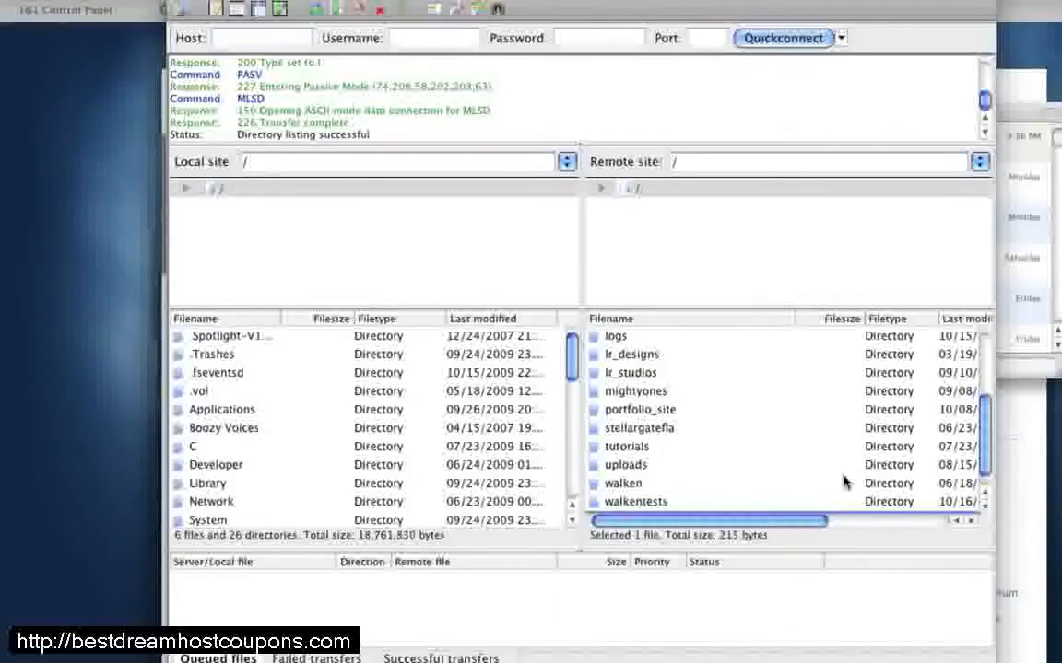
pyautogui.scroll(3, 841, 479)
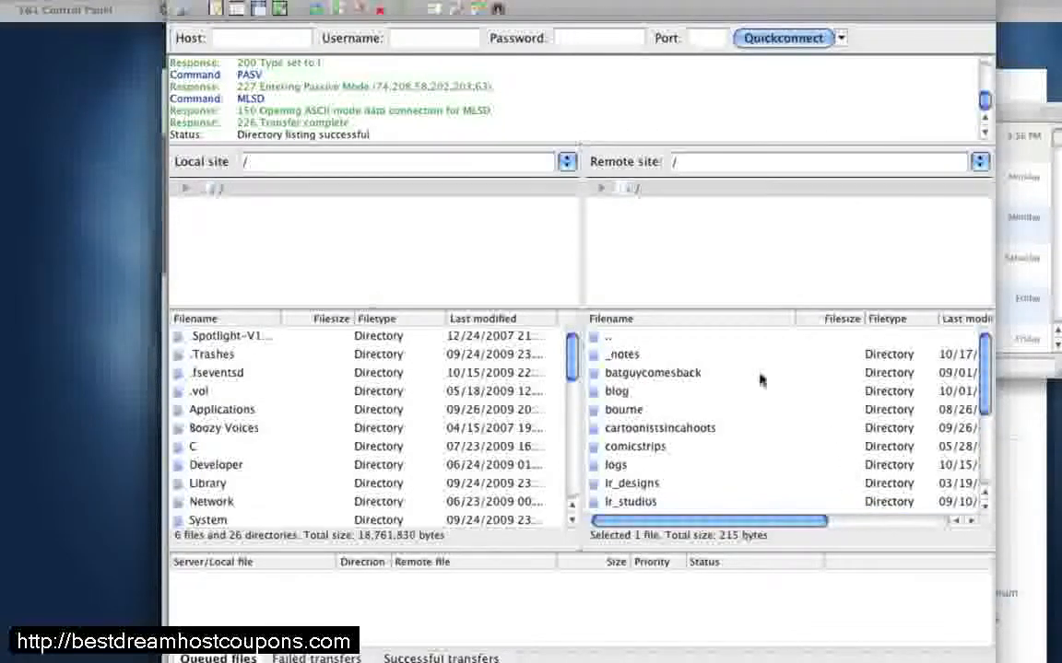
pyautogui.rightClick(606, 340)
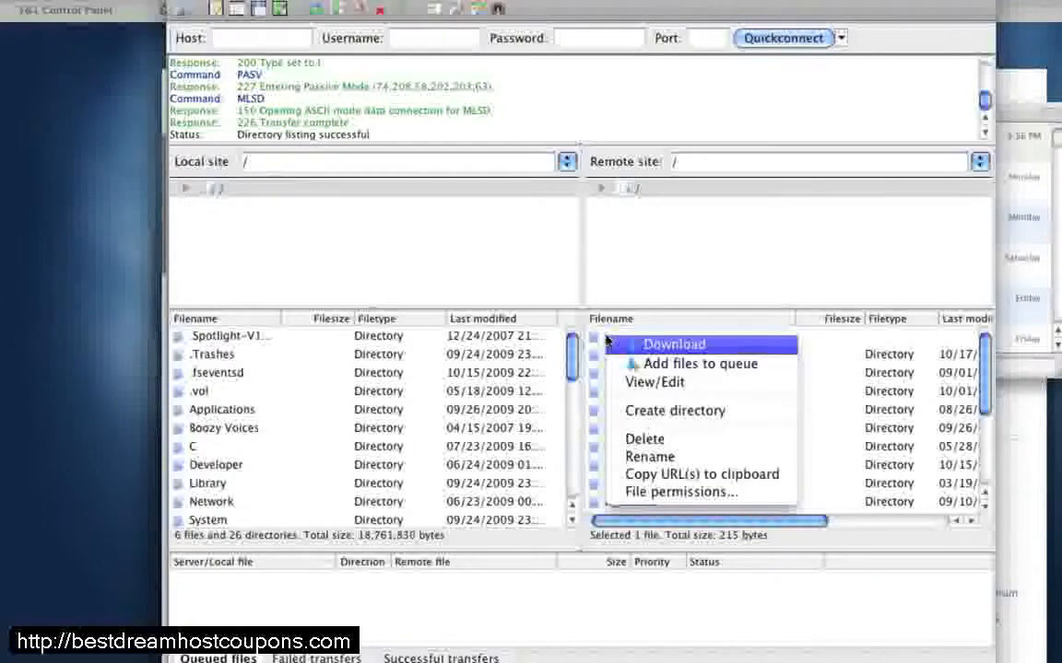
pyautogui.click(642, 412)
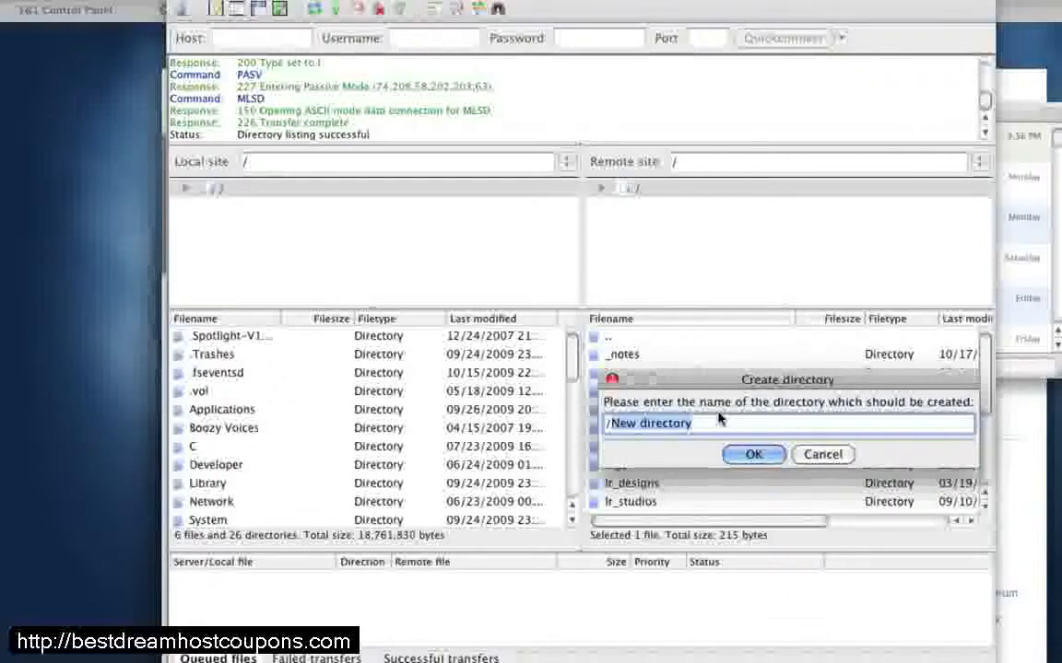
pyautogui.write('/joomlatu')
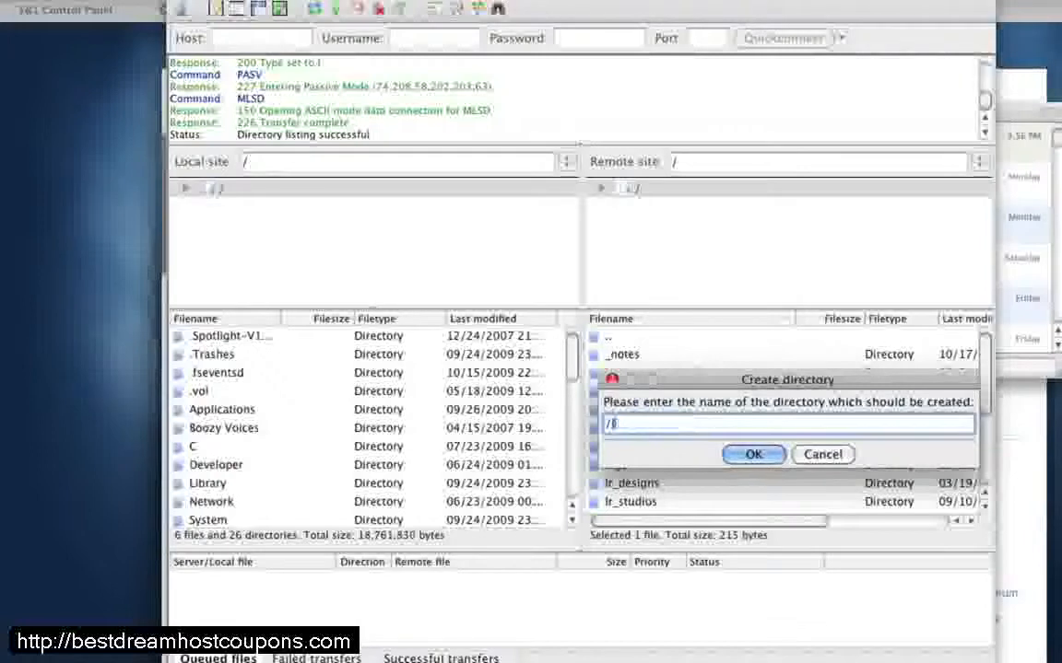
pyautogui.write('to')
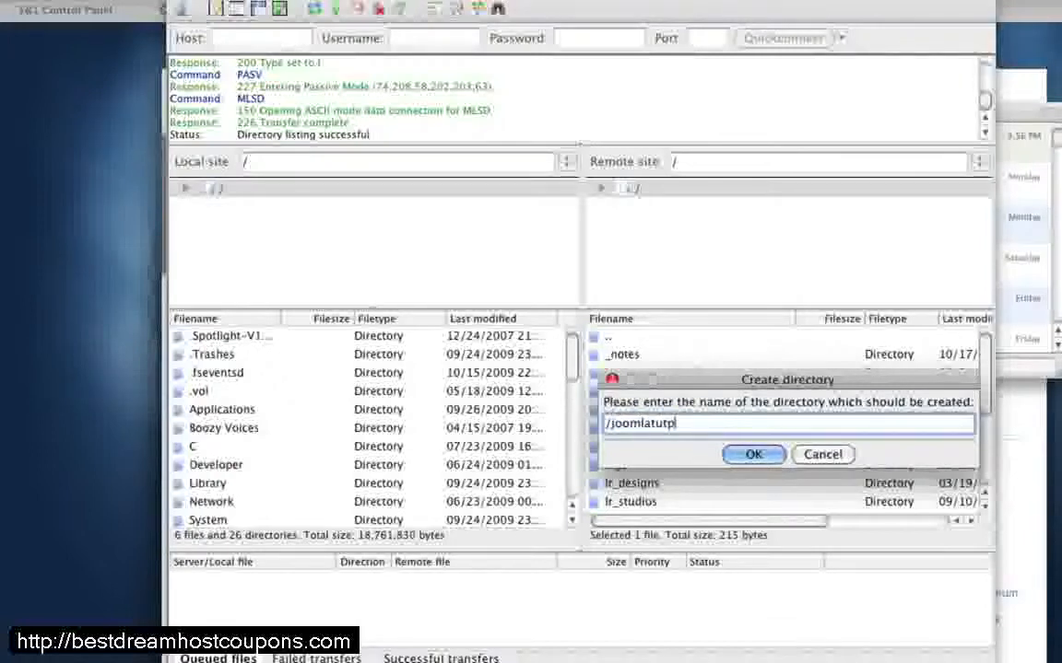
pyautogui.write('rial')
pyautogui.click(748, 454)
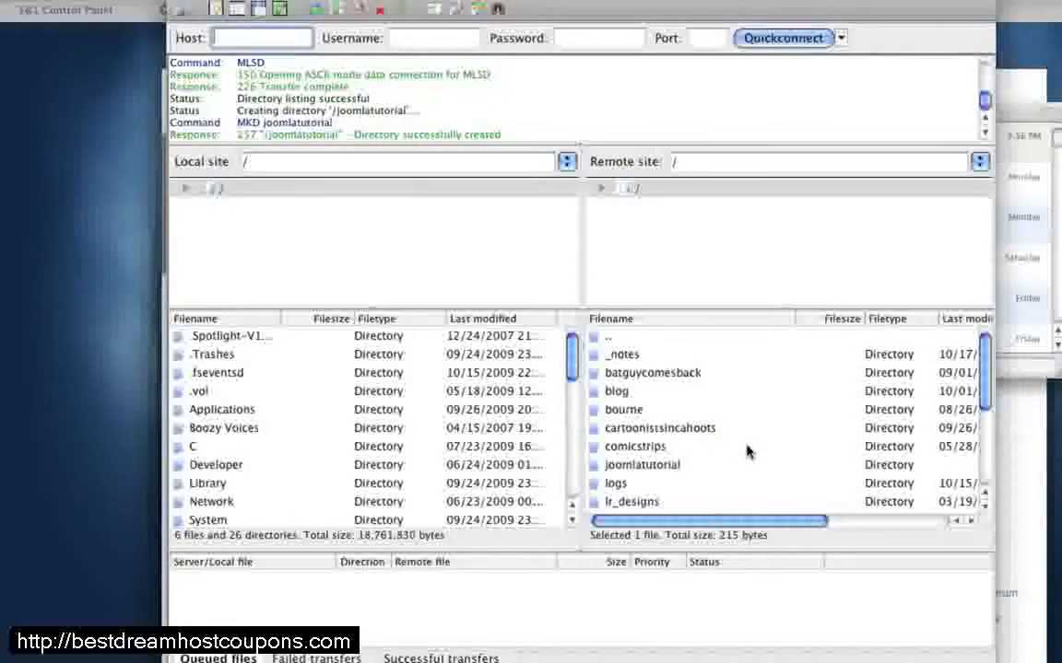
# Step: Find the joomlatutorial directory in the remote file list and open it
pyautogui.scroll(-2, 748, 449)
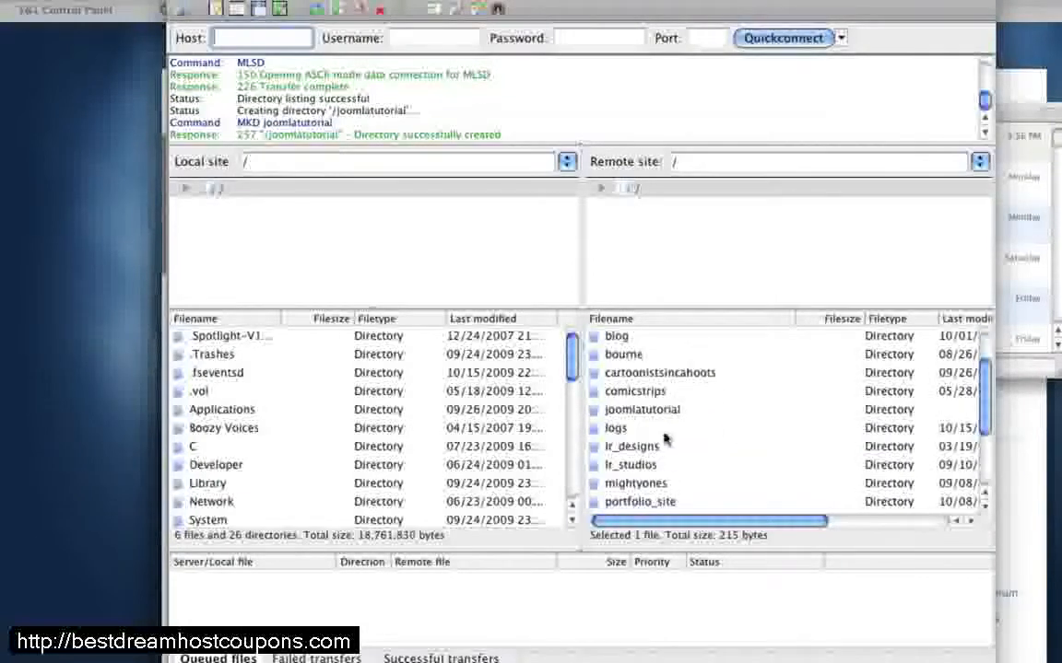
pyautogui.scroll(1, 658, 438)
pyautogui.doubleClick(628, 433)
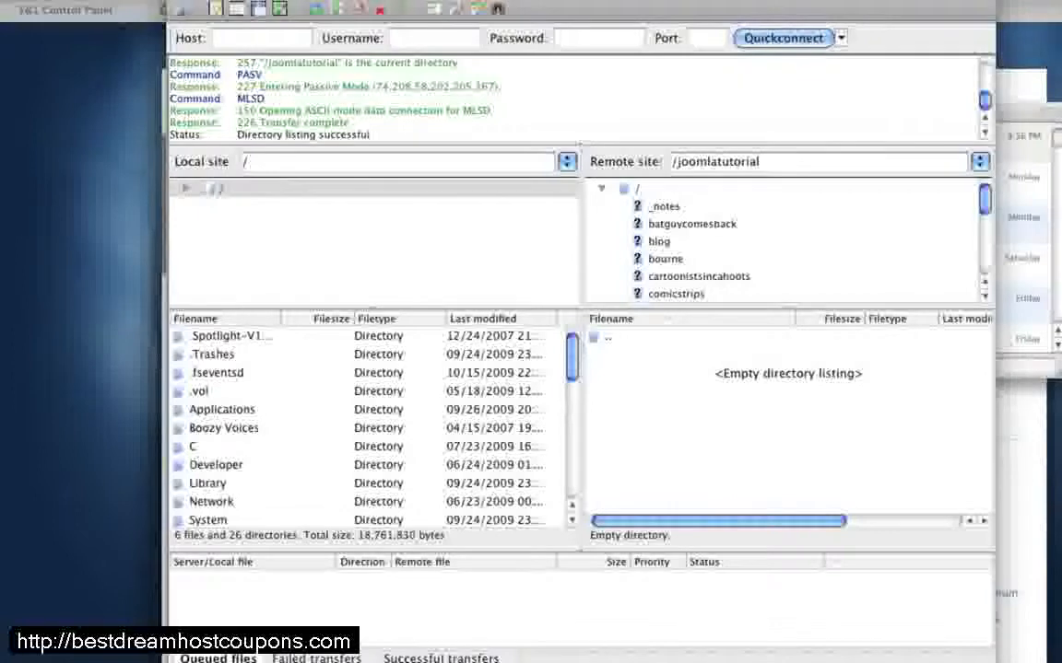
# Step: Switch to Finder, select all items inside the Joomla_1.5.14-Stable-Full_Package folder and upload them to the remote joomlatutorial directory in FileZilla
pyautogui.press('super+Tab')
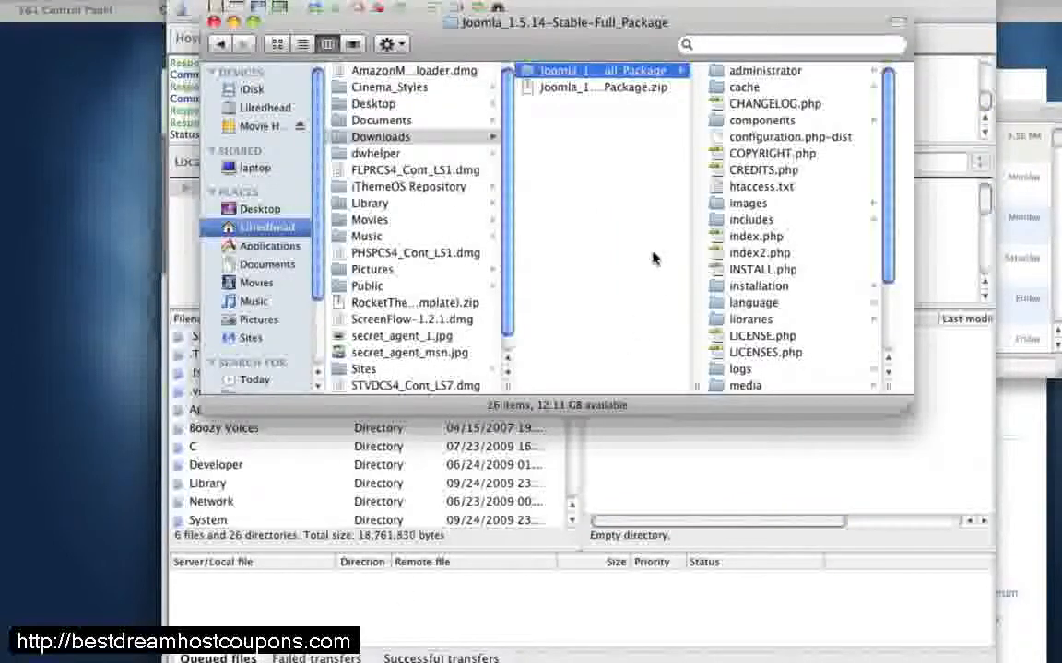
pyautogui.click(746, 71)
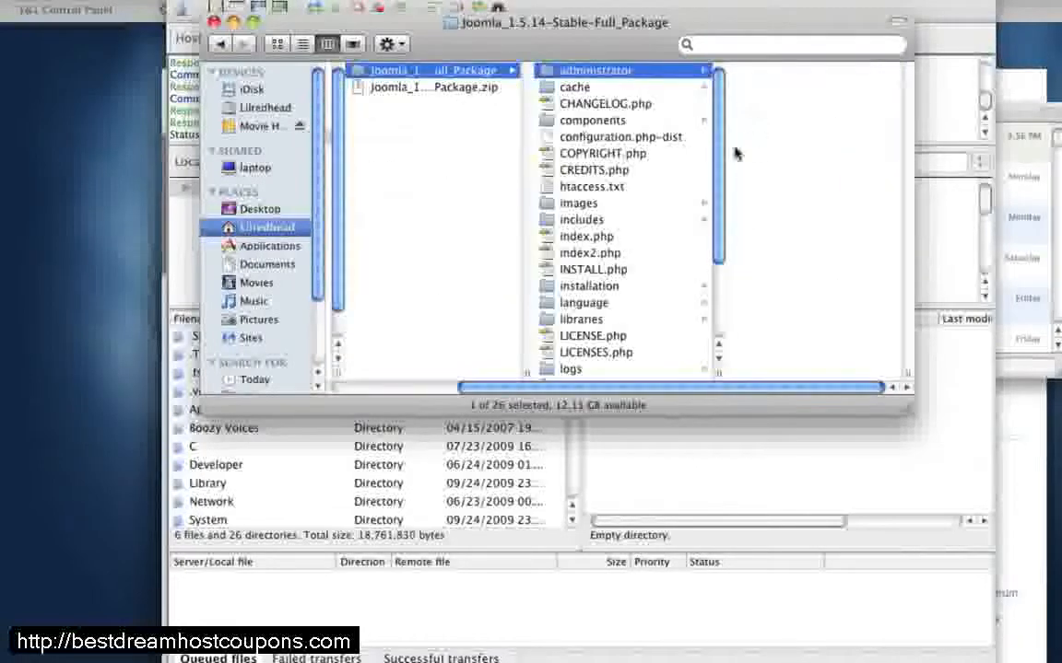
pyautogui.scroll(-3, 609, 174)
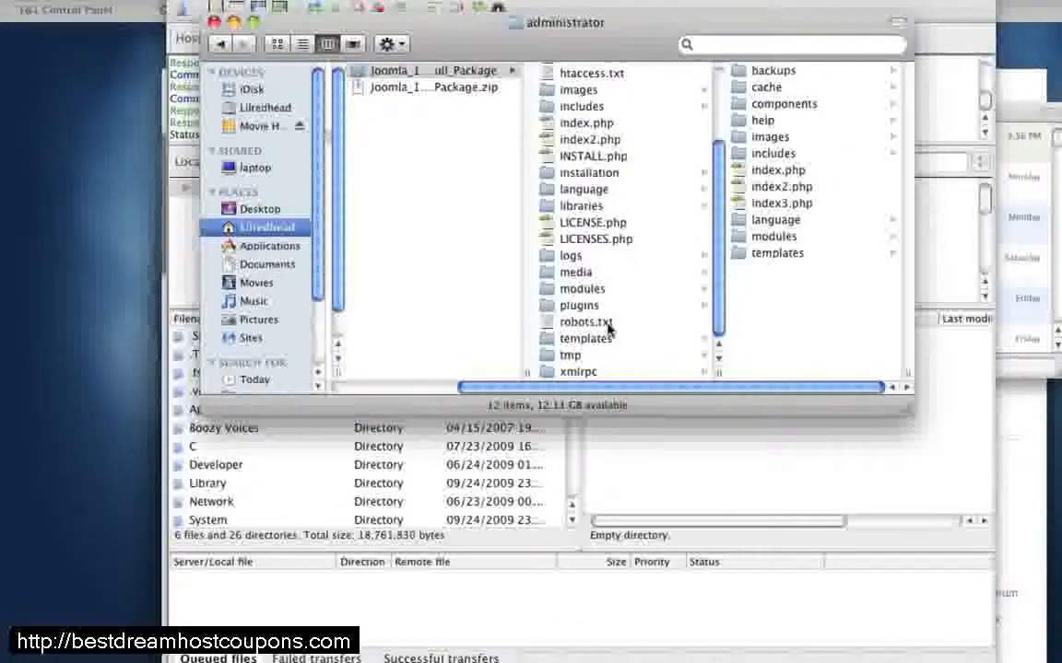
pyautogui.keyDown('shift'); pyautogui.click(585, 373); pyautogui.keyUp('shift')
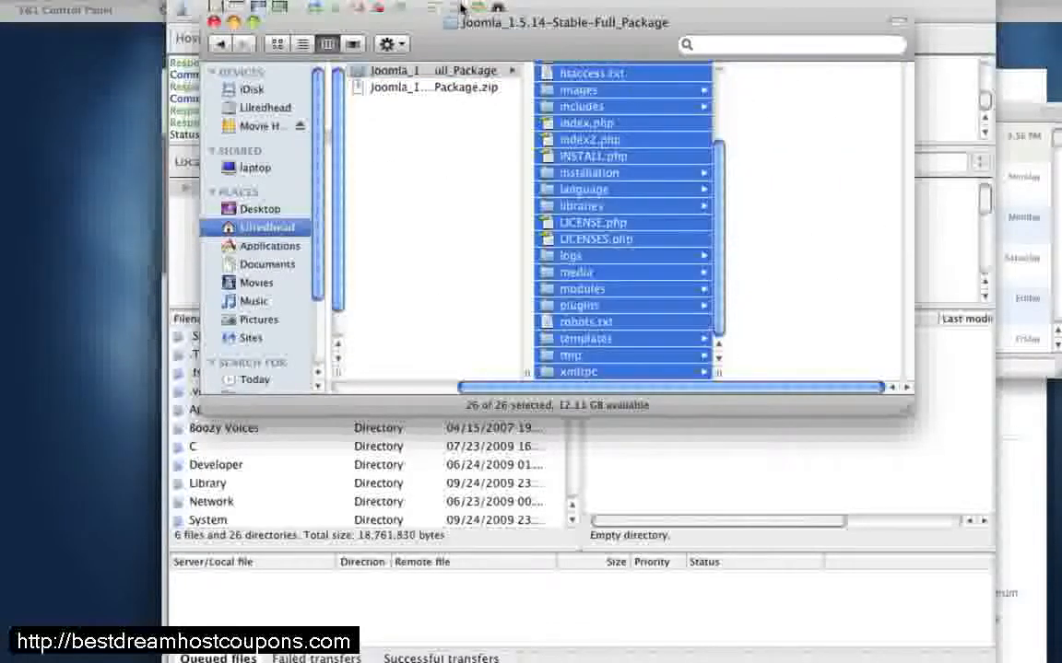
pyautogui.moveTo(419, 26); pyautogui.dragTo(895, 16)
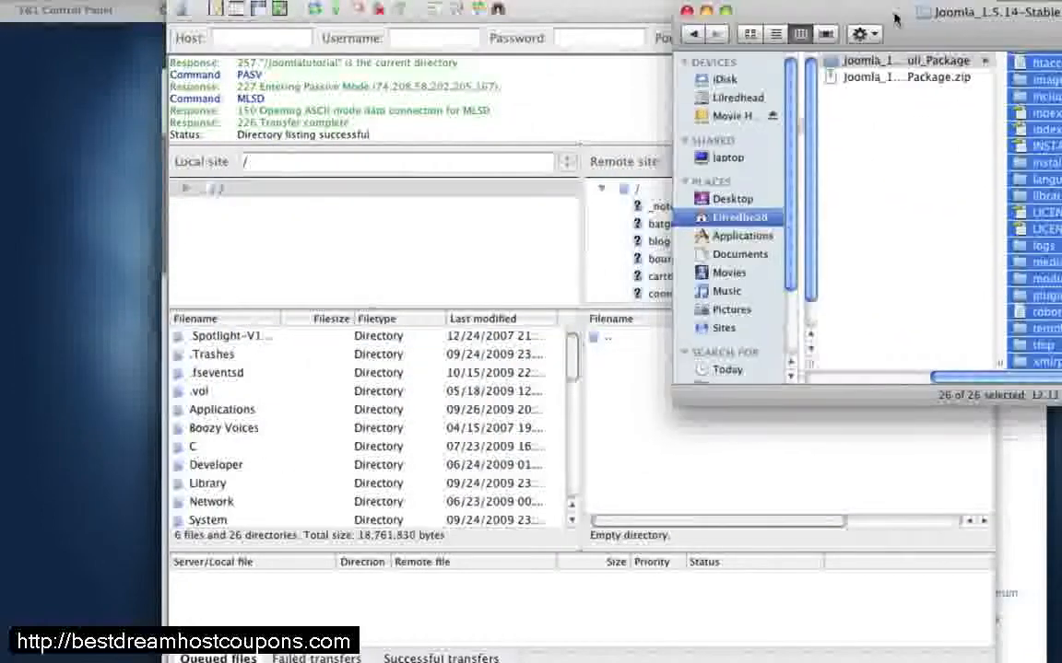
pyautogui.moveTo(1053, 367); pyautogui.dragTo(706, 471)
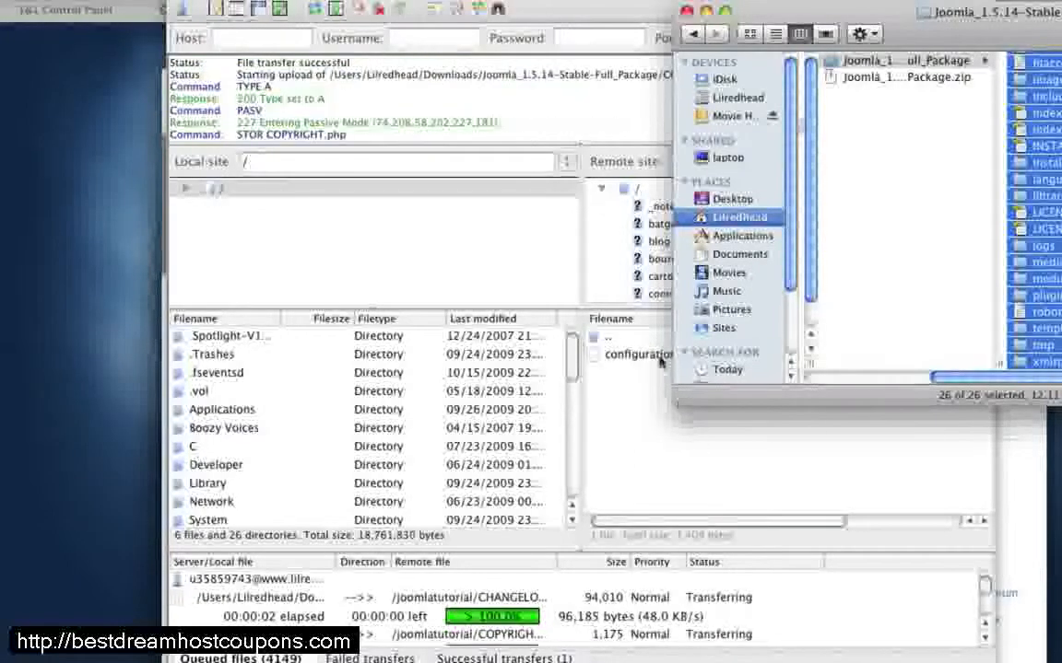
pyautogui.click(660, 362)
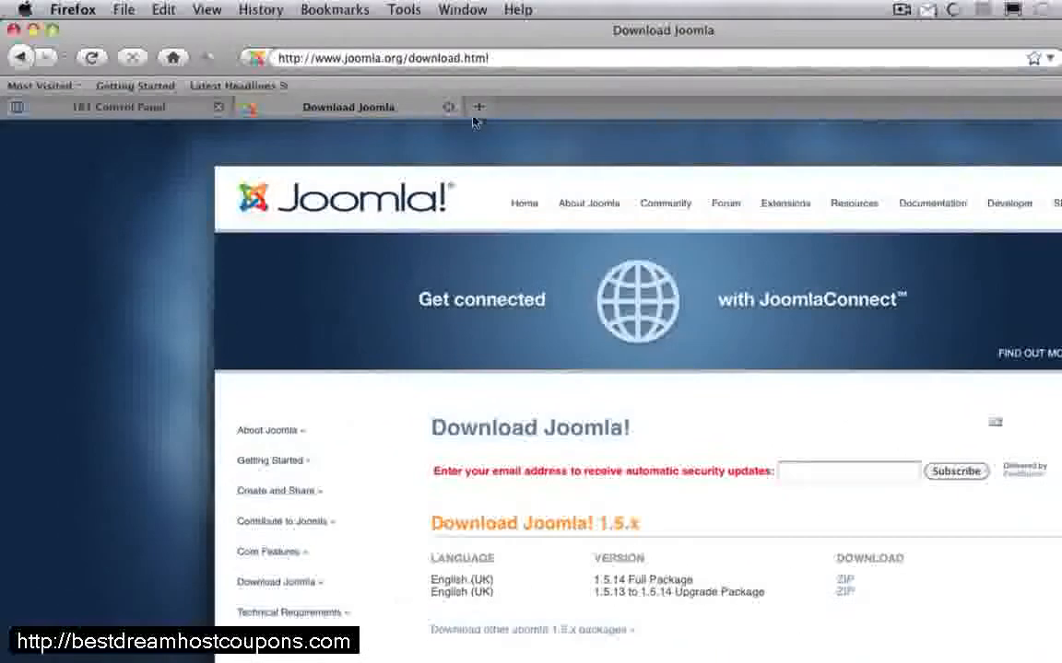
pyautogui.click(399, 57)
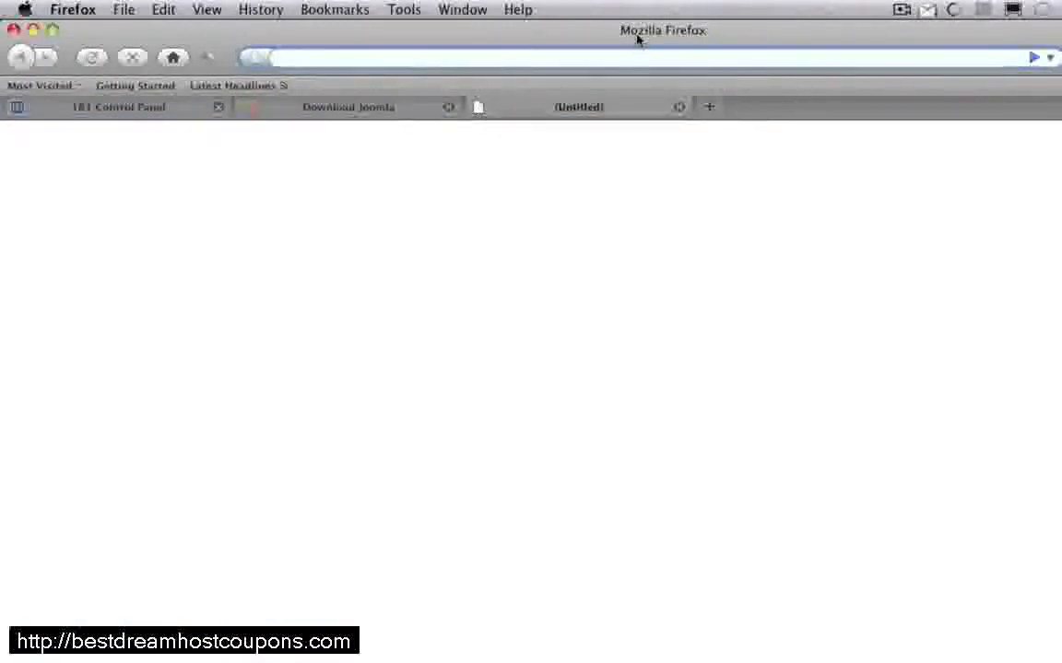
pyautogui.write('http://joomlatutorial.incredibletutorials.com')
pyautogui.press('Return')
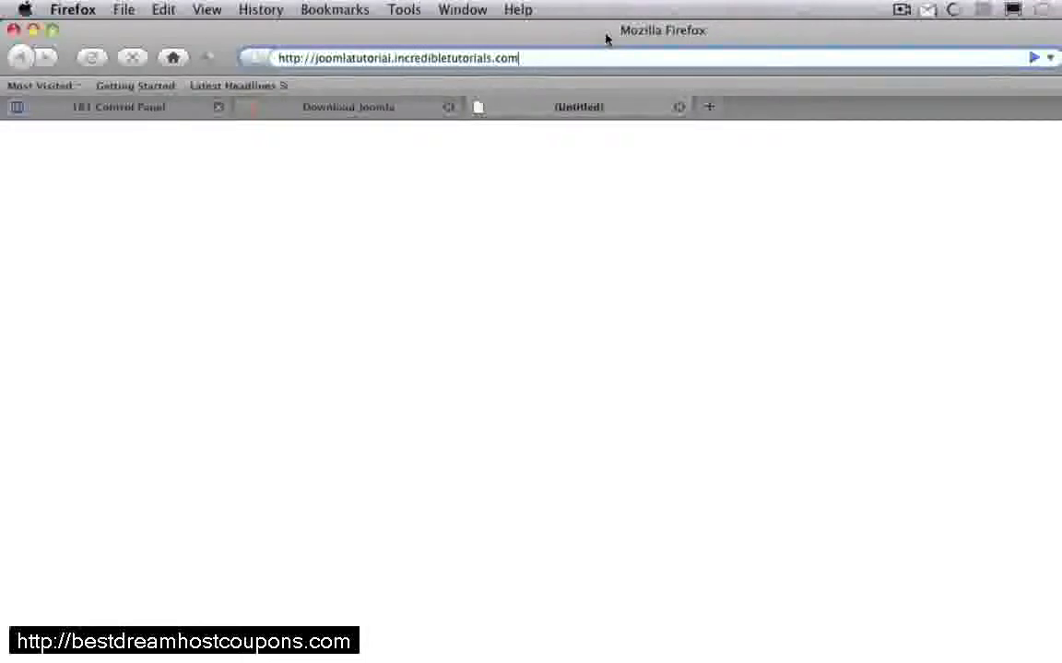
pyautogui.press('Return')
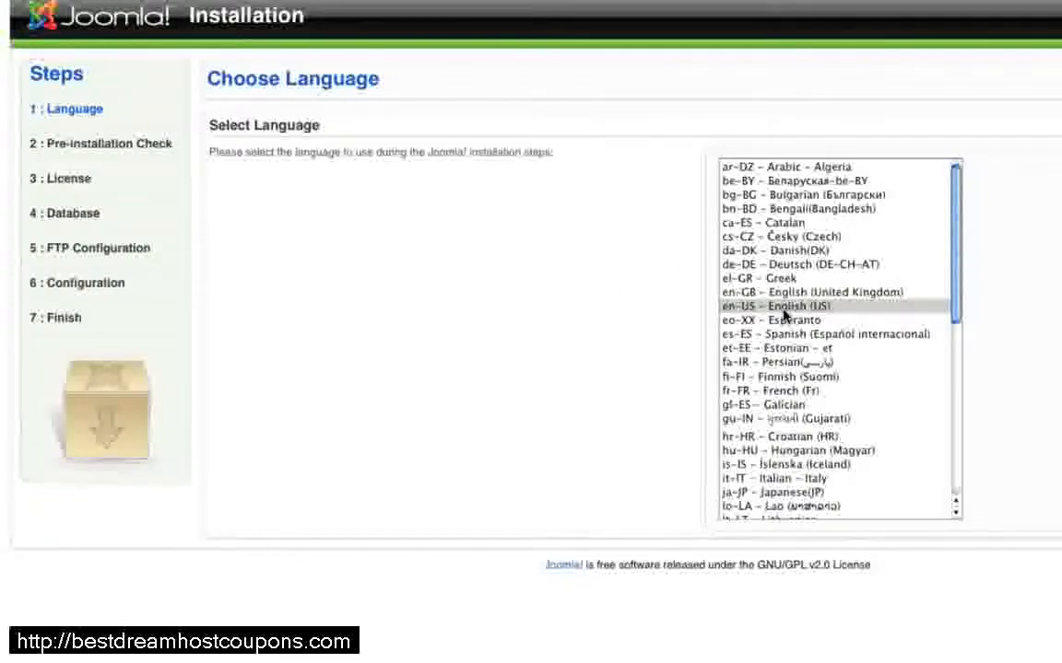
# Step: Proceed with en-US - English (US) as the installation language, through the pre-installation check and licence, to Database Configuration
pyautogui.click(999, 75)
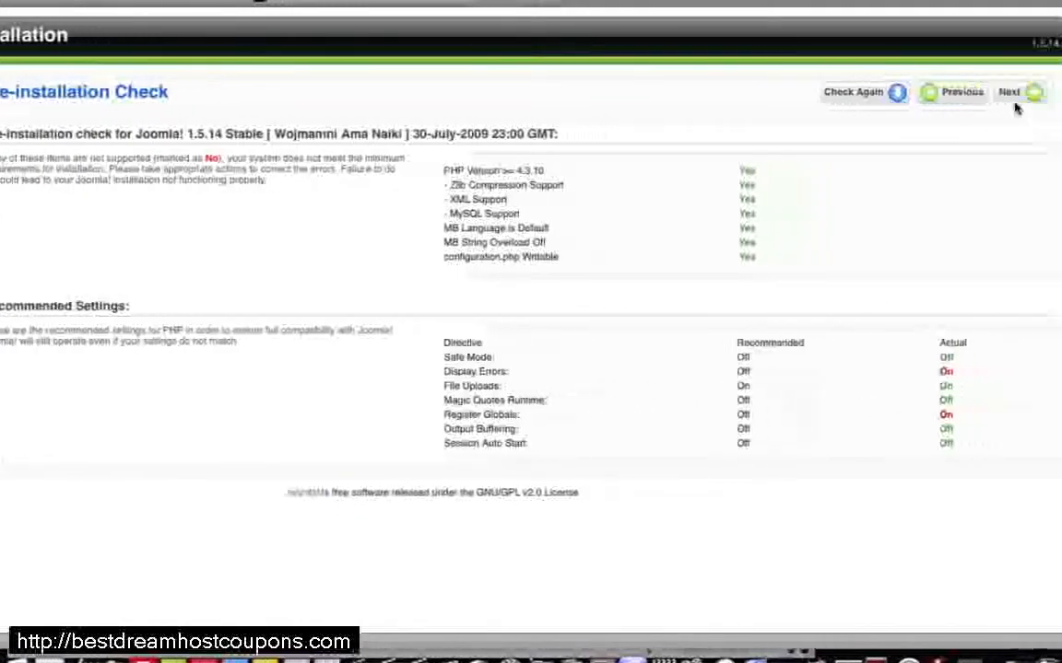
pyautogui.click(993, 98)
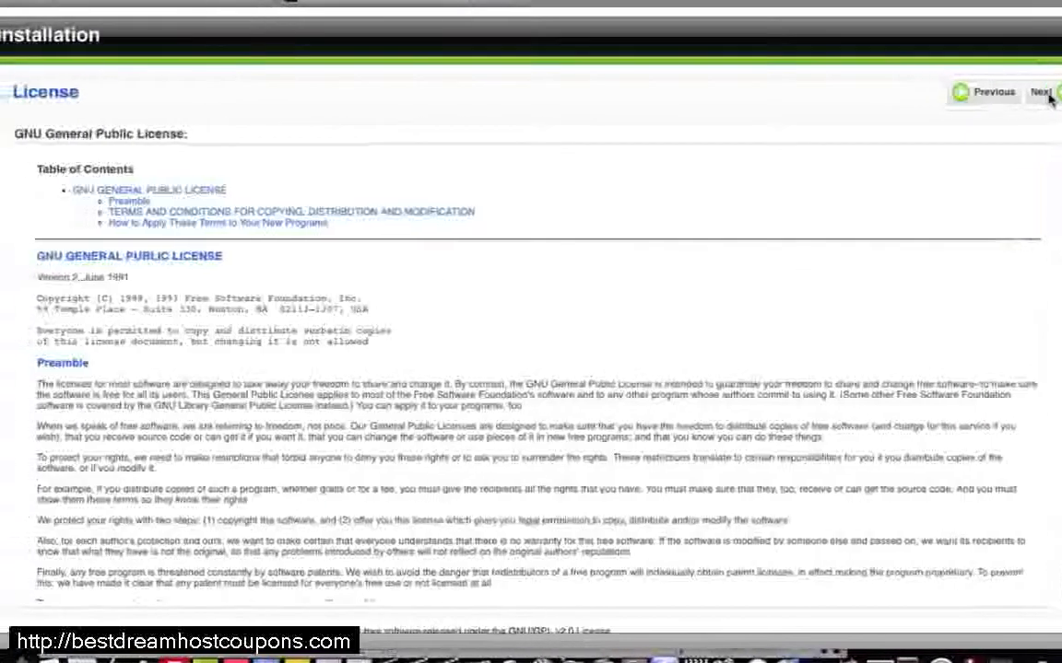
pyautogui.scroll(-20, 995, 296)
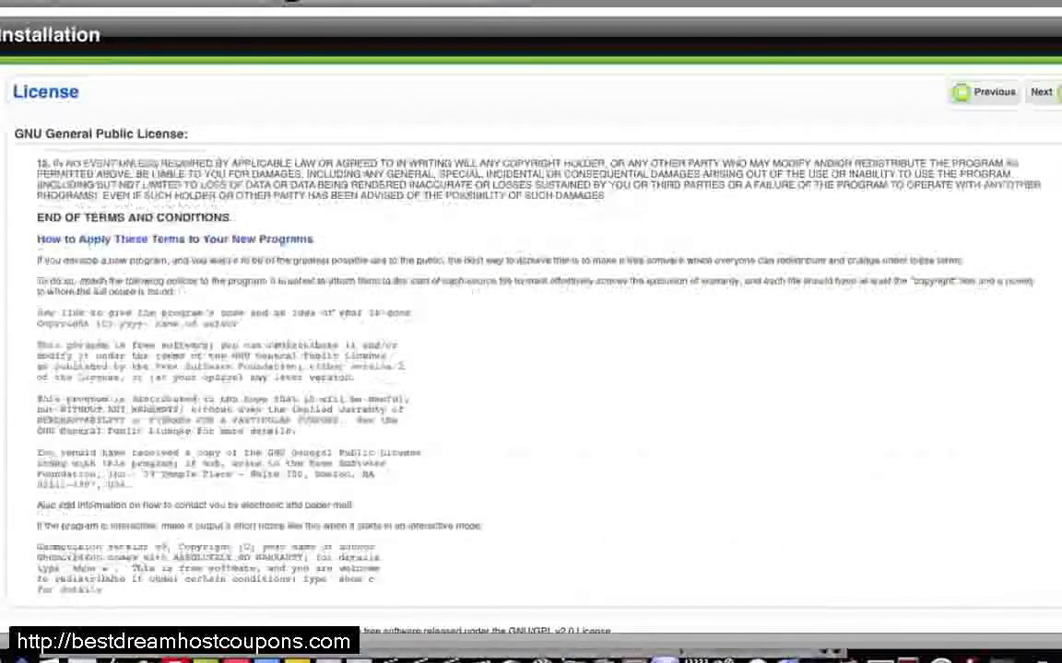
pyautogui.click(1055, 92)
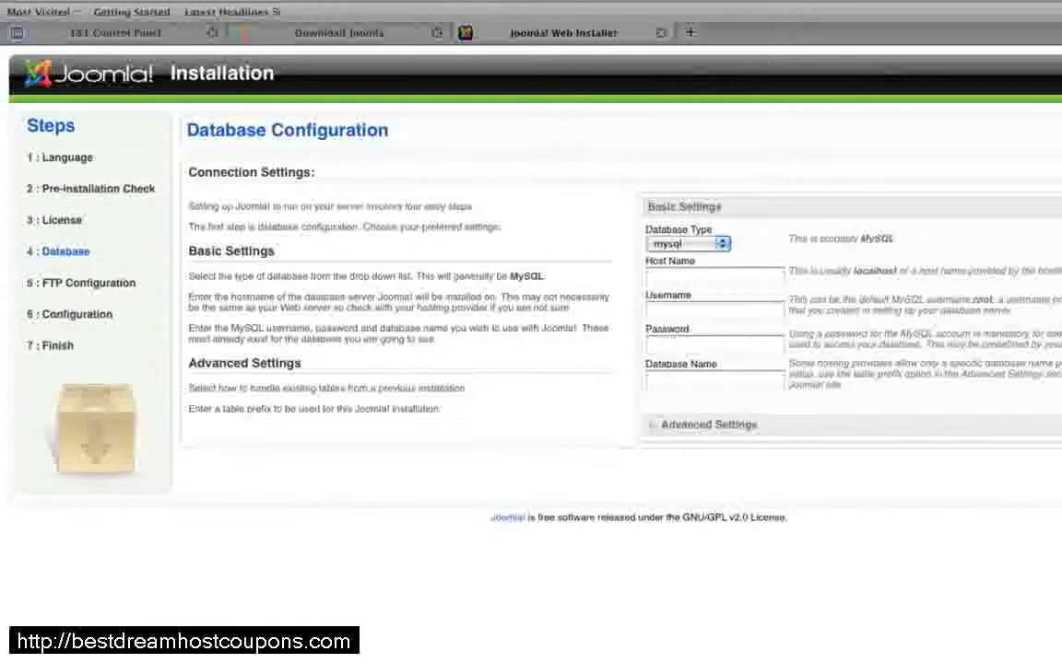
# Step: Copy the host name of the Joomla Tutorial database from the MySQL database list in the 1&1 Control Panel
pyautogui.click(120, 33)
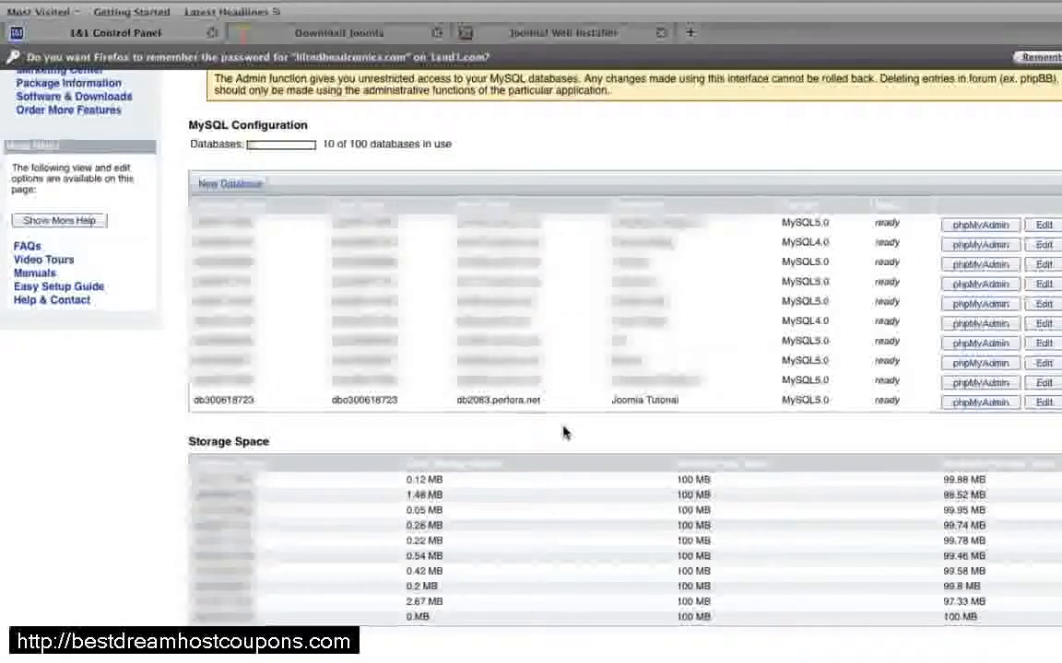
pyautogui.click(577, 39)
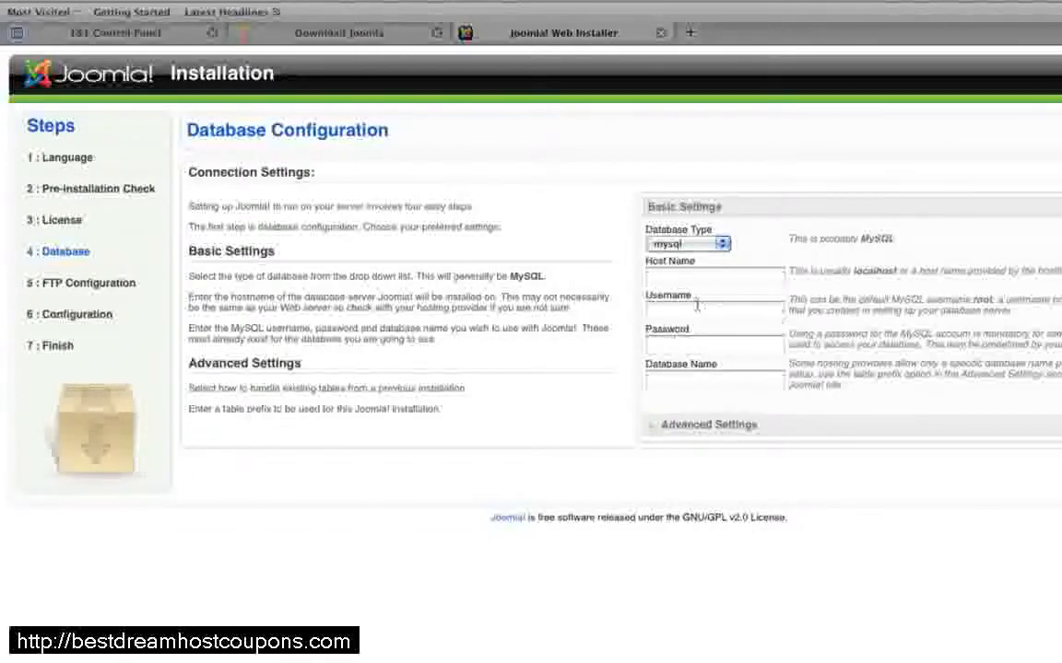
pyautogui.click(156, 37)
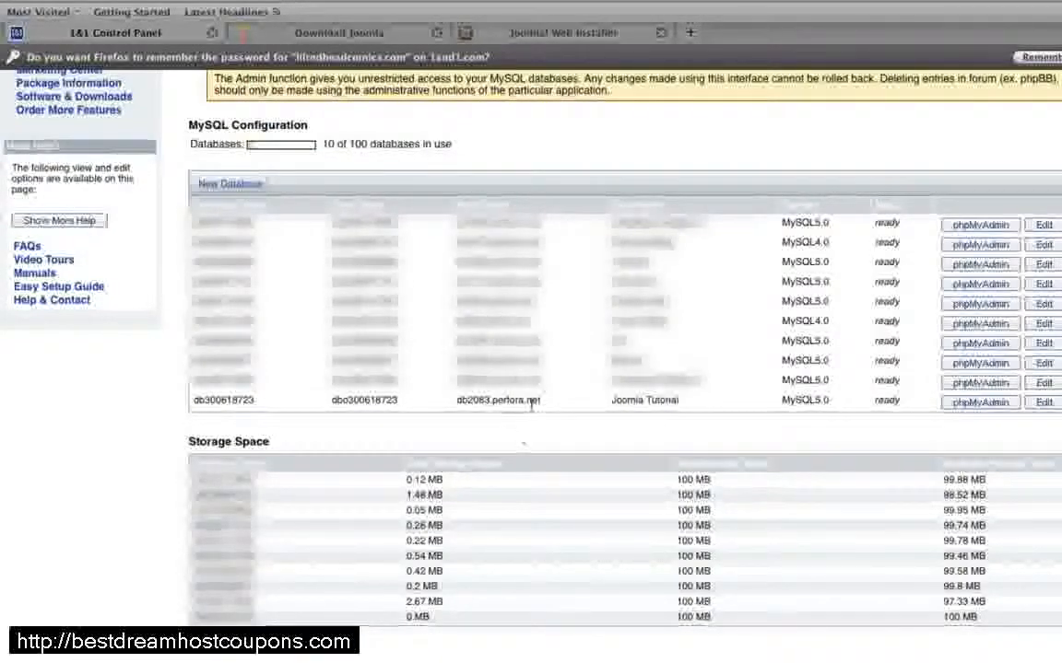
pyautogui.moveTo(542, 403); pyautogui.dragTo(458, 406)
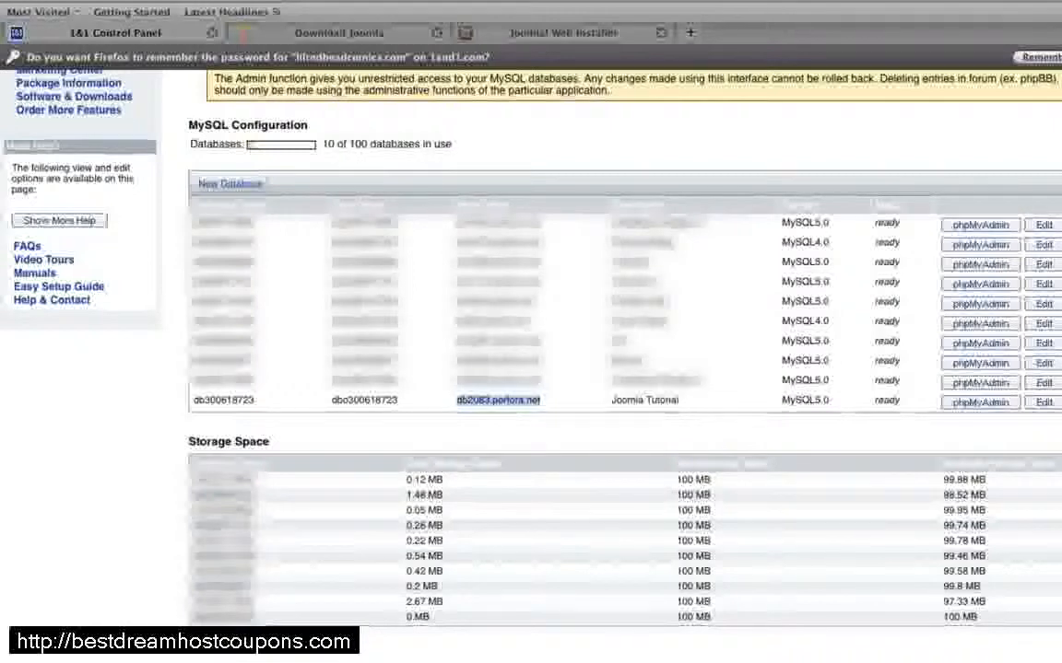
pyautogui.click(163, 2)
pyautogui.click(183, 22)
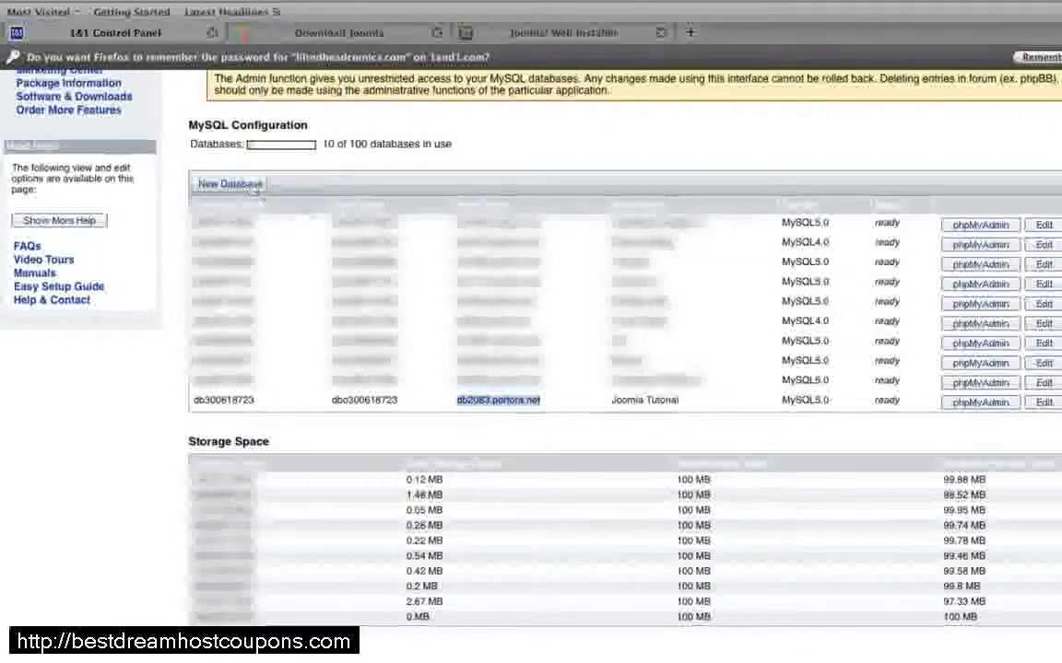
# Step: Enter db2083.perfora.net as the Host Name in the Joomla installer's database settings
pyautogui.click(536, 37)
pyautogui.click(729, 274)
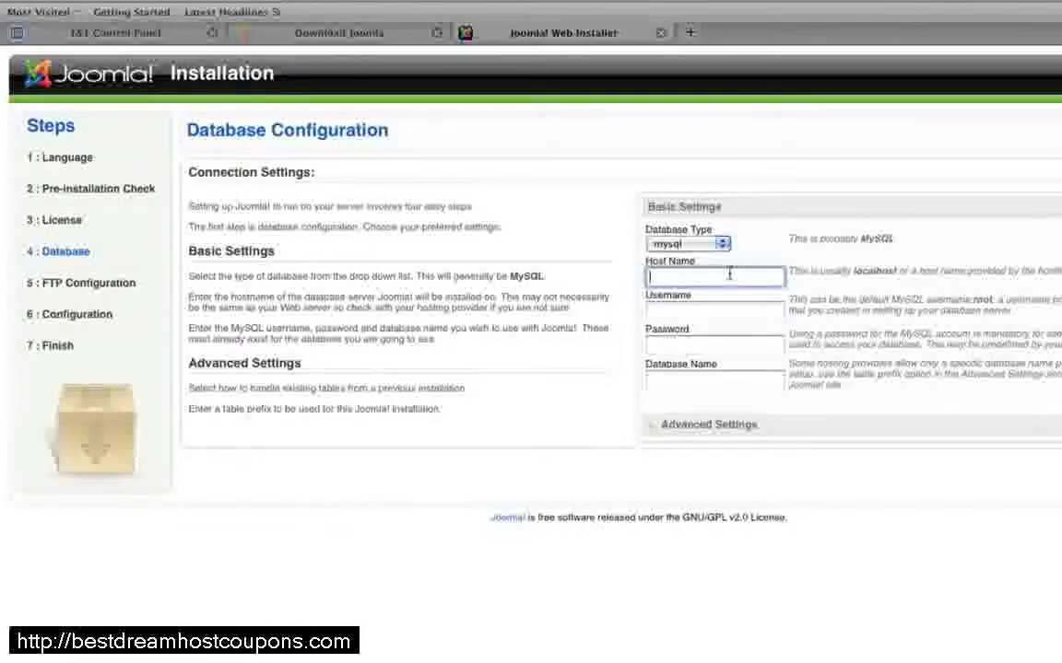
pyautogui.press('super+v')
pyautogui.click(161, 2)
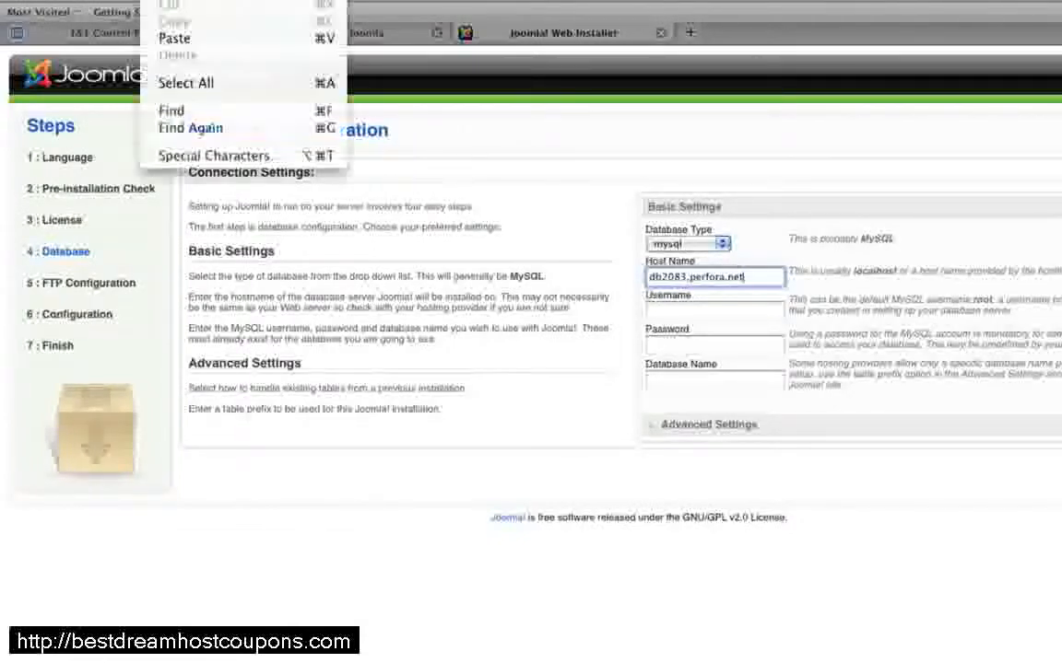
pyautogui.press('Escape')
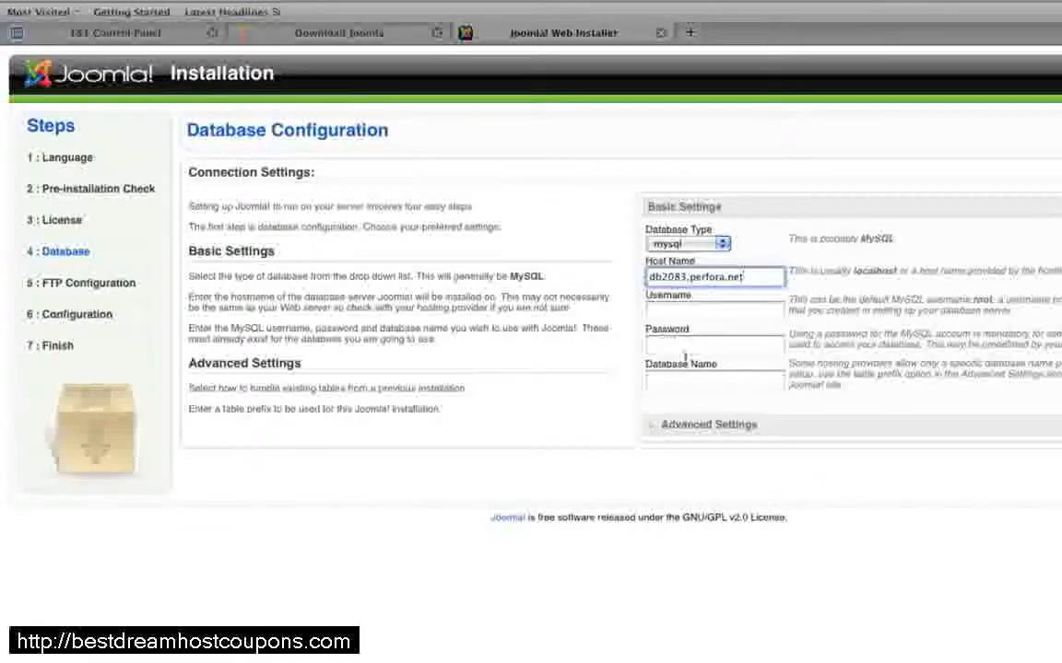
pyautogui.click(696, 317)
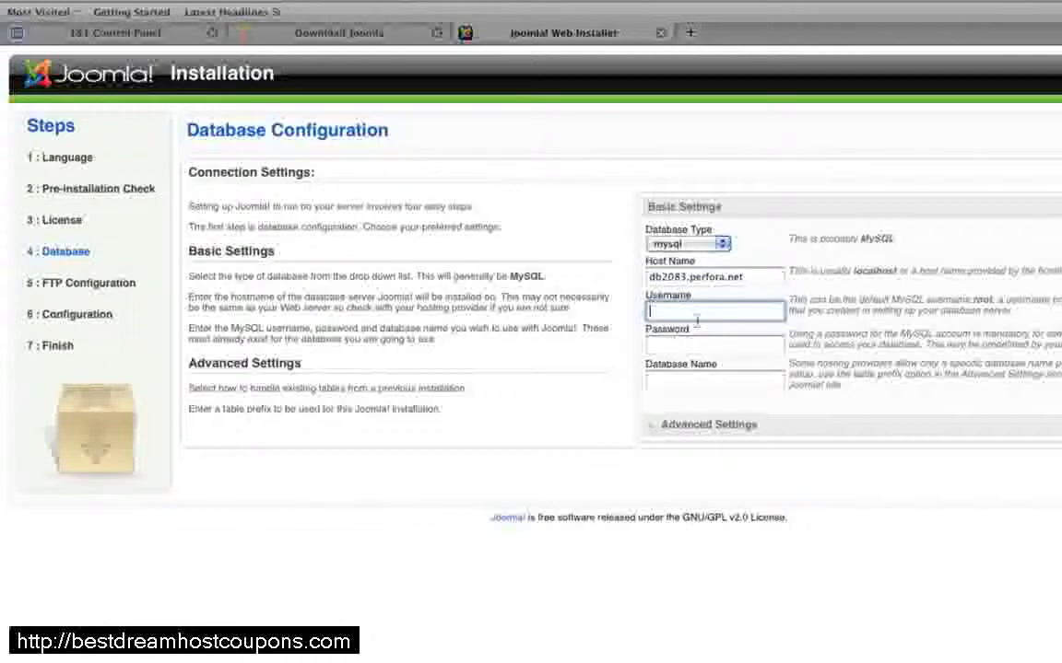
pyautogui.click(18, 35)
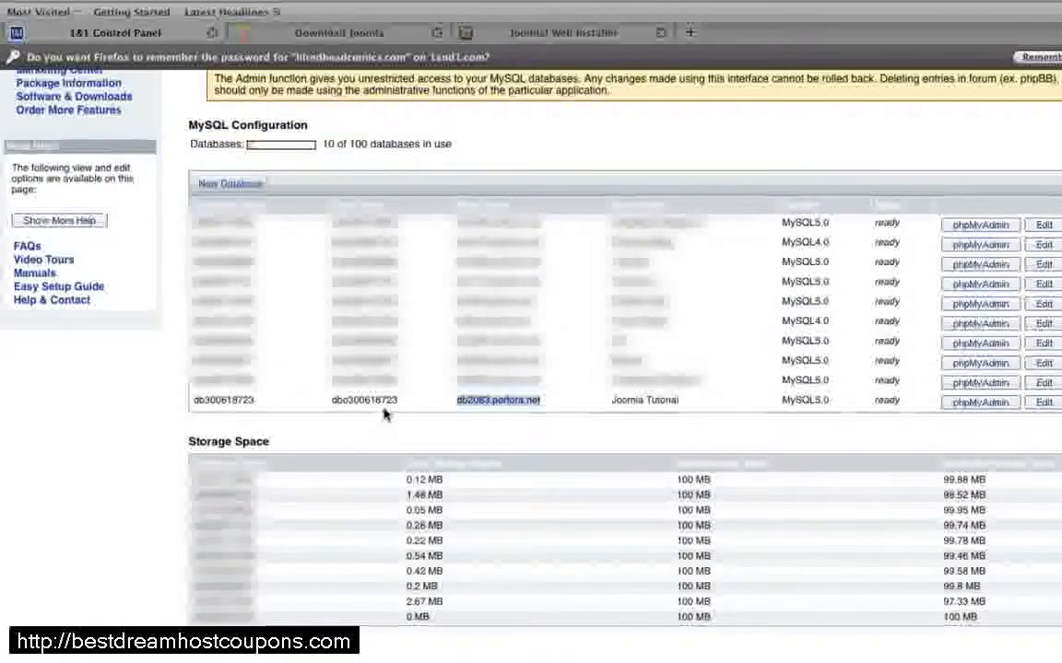
pyautogui.moveTo(397, 406); pyautogui.dragTo(334, 408)
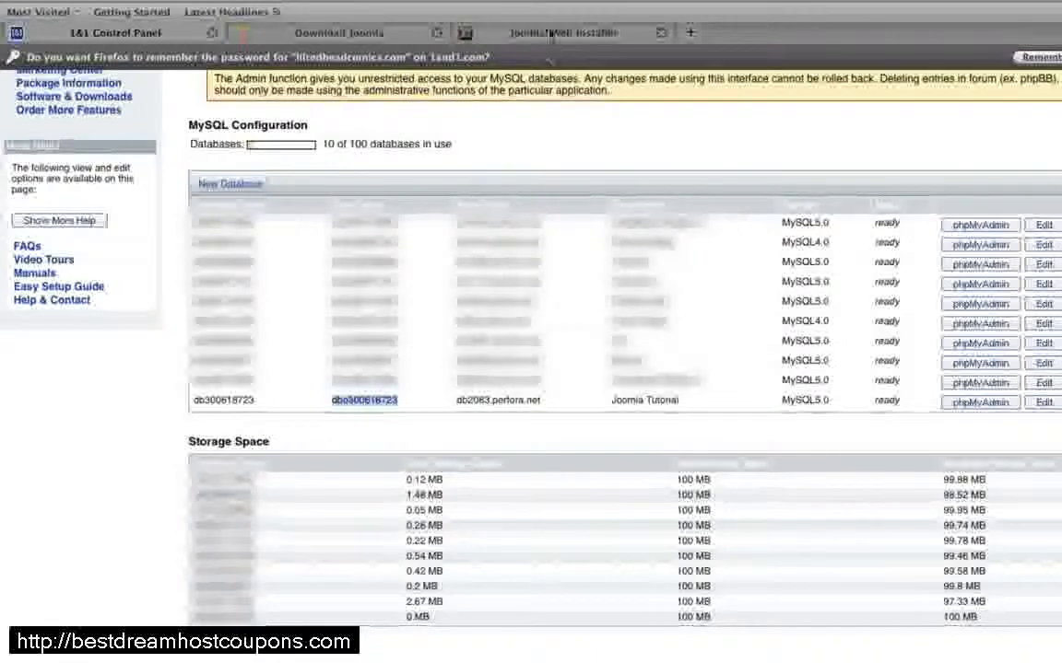
pyautogui.click(507, 35)
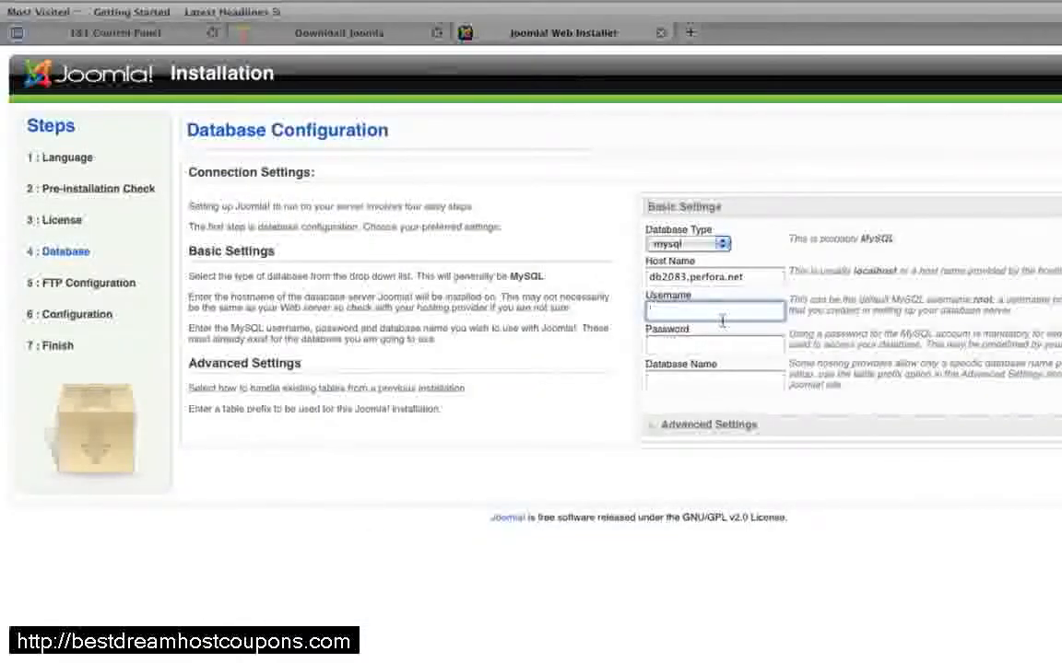
pyautogui.hotkey('ctrl', 'v')
# Step: Enter the MySQL database password in the Joomla installer's database settings
pyautogui.click(692, 345)
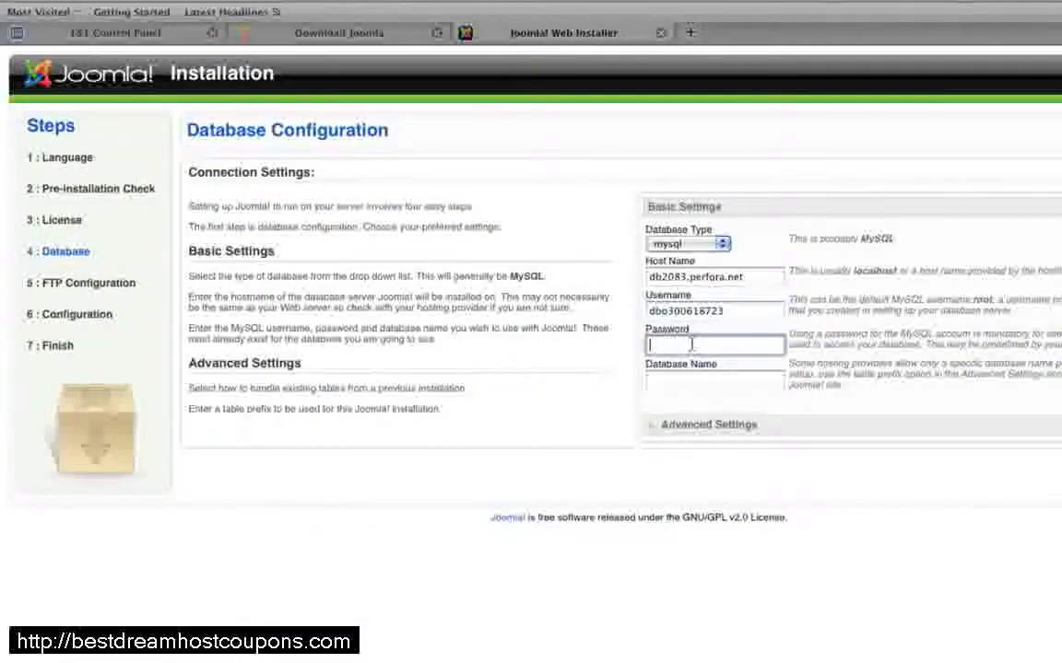
pyautogui.write('••••••••••••••••••')
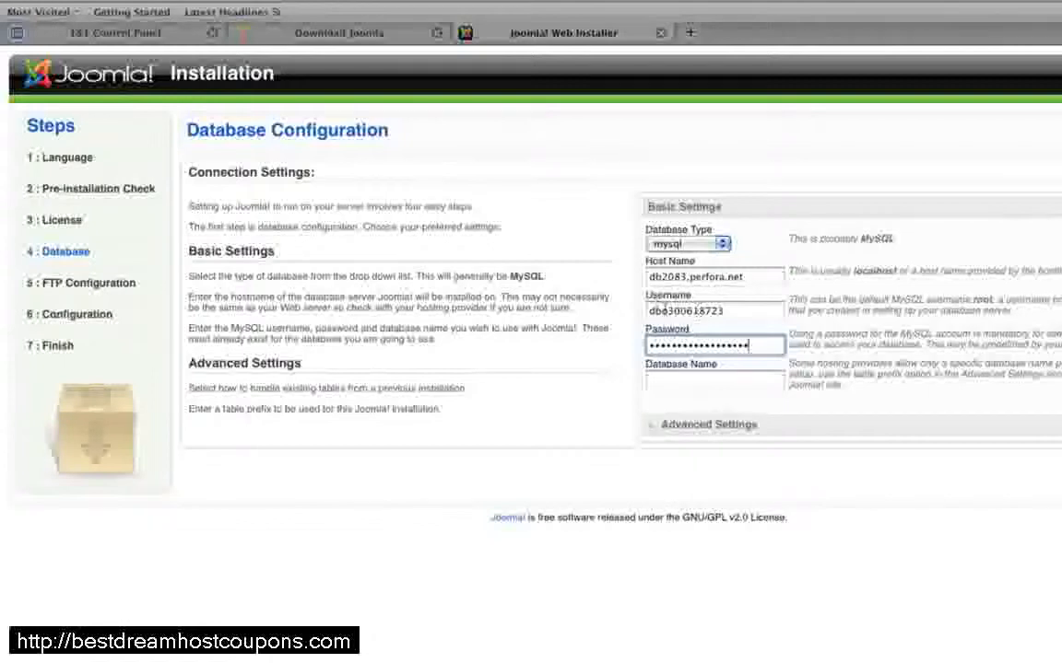
# Step: Copy the Joomla Tutorial database's name from the 1&1 Control Panel and enter db300618723 as the installer's Database Name
pyautogui.click(684, 384)
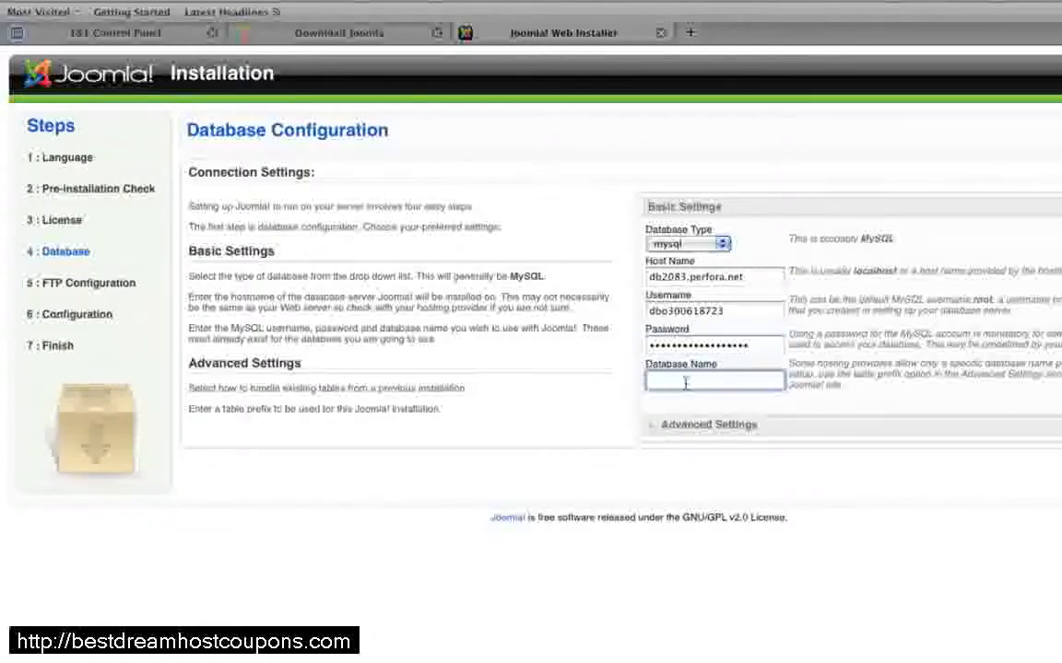
pyautogui.click(112, 33)
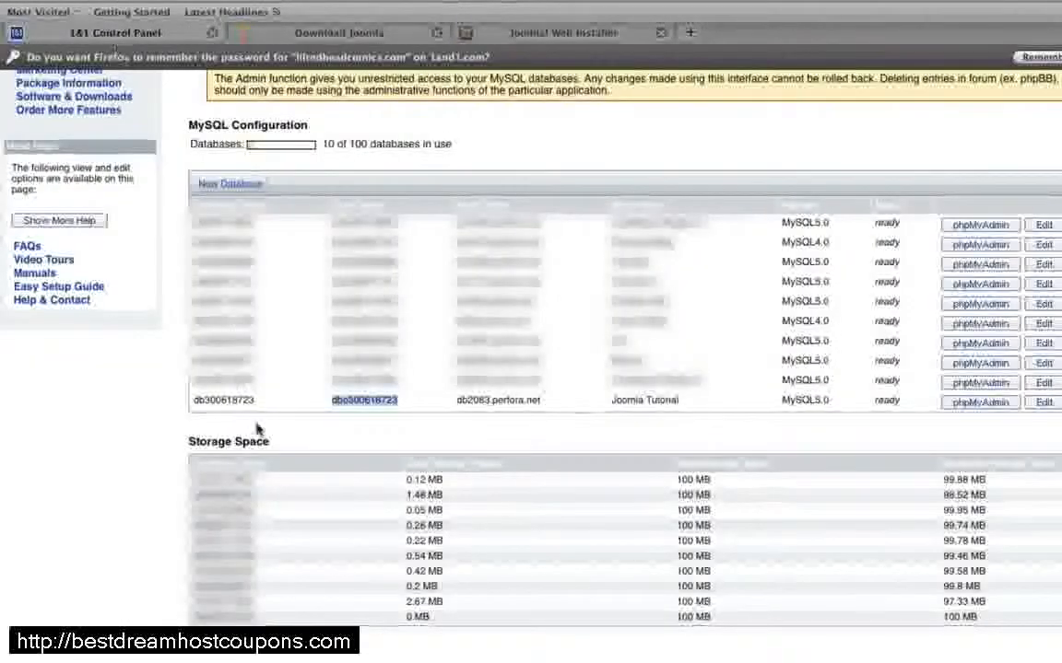
pyautogui.doubleClick(224, 400)
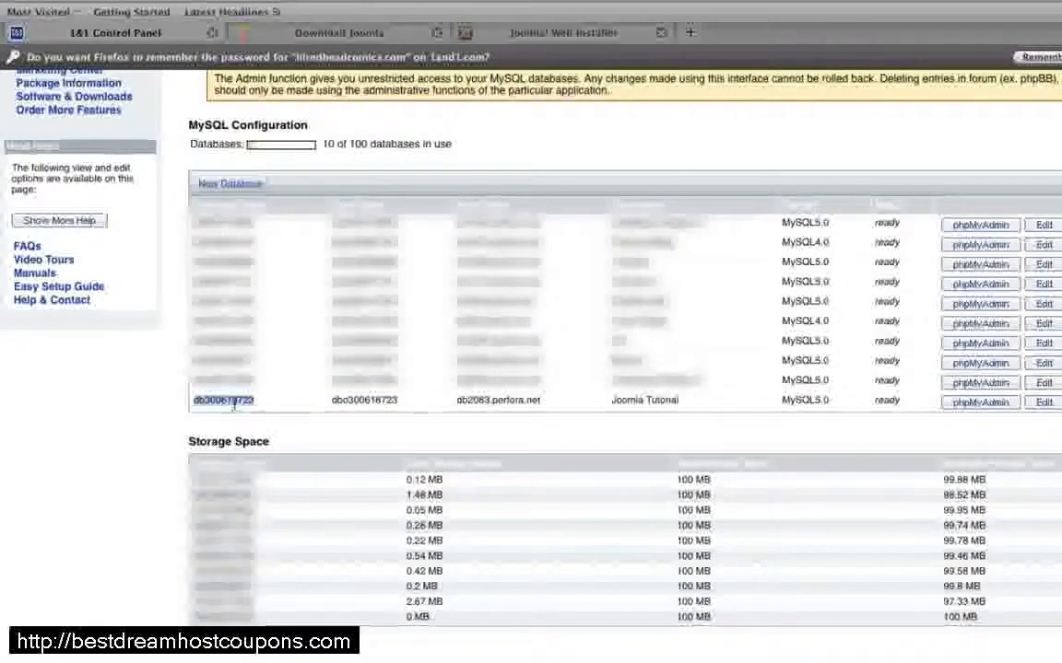
pyautogui.hotkey('ctrl', 'c')
pyautogui.click(564, 32)
pyautogui.hotkey('ctrl', 'v')
pyautogui.click(111, 33)
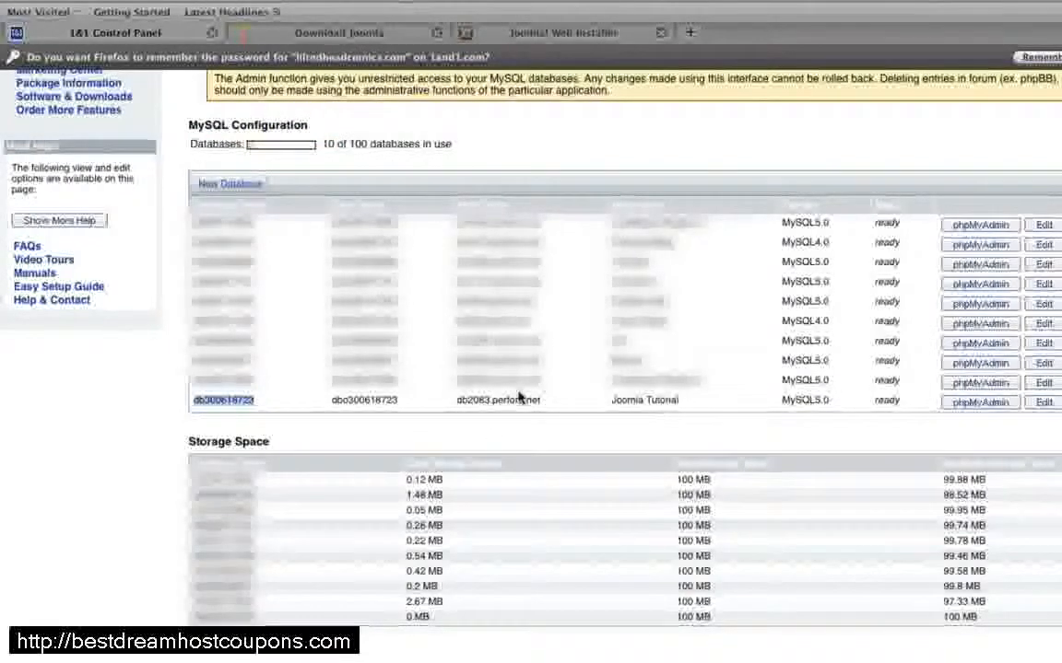
pyautogui.click(554, 32)
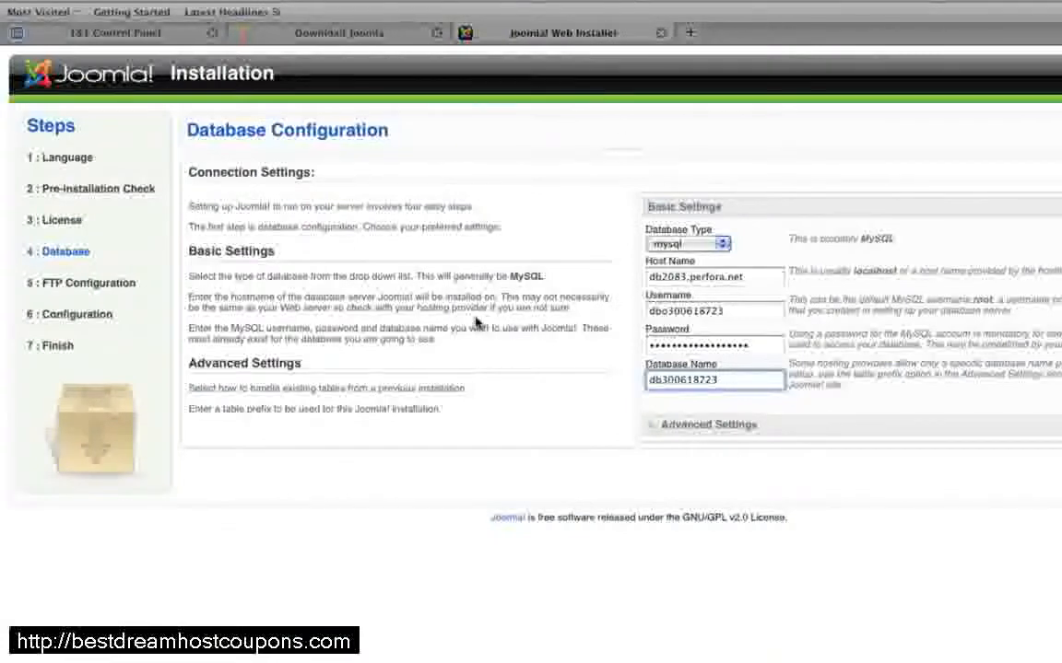
# Step: Expand the advanced database settings and proceed with their defaults, leaving the FTP file system layer disabled, to the main Configuration page
pyautogui.click(667, 428)
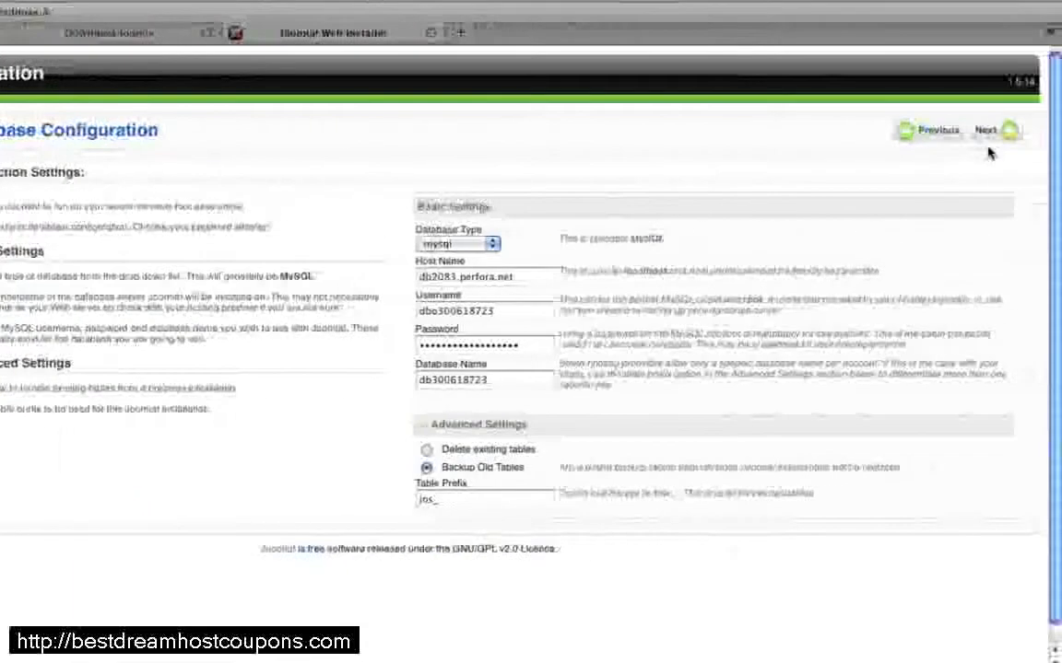
pyautogui.click(988, 136)
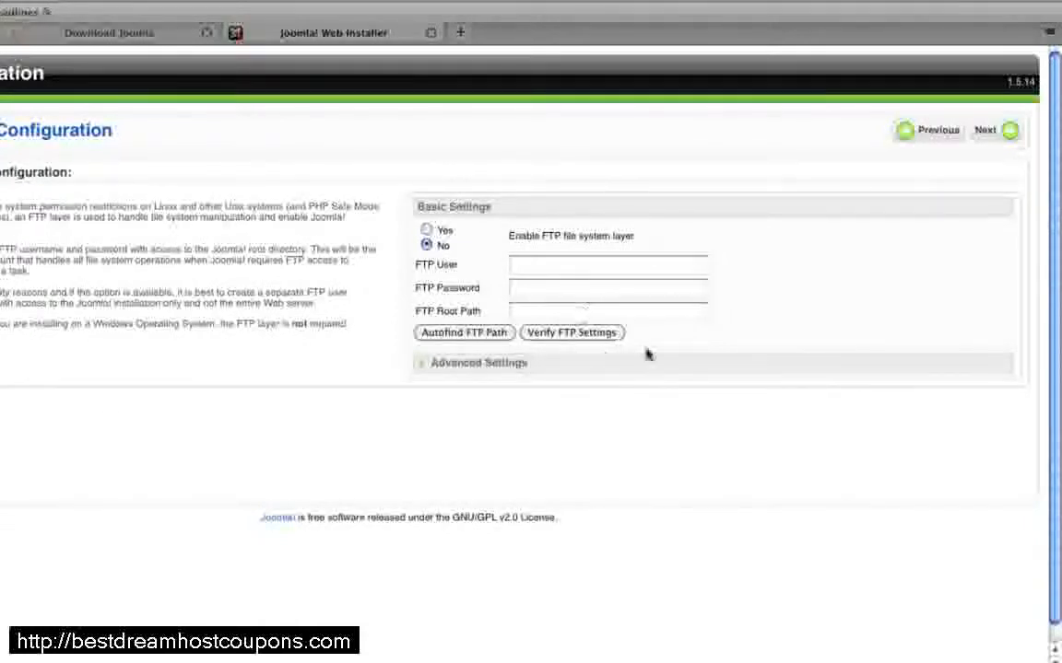
pyautogui.click(1005, 132)
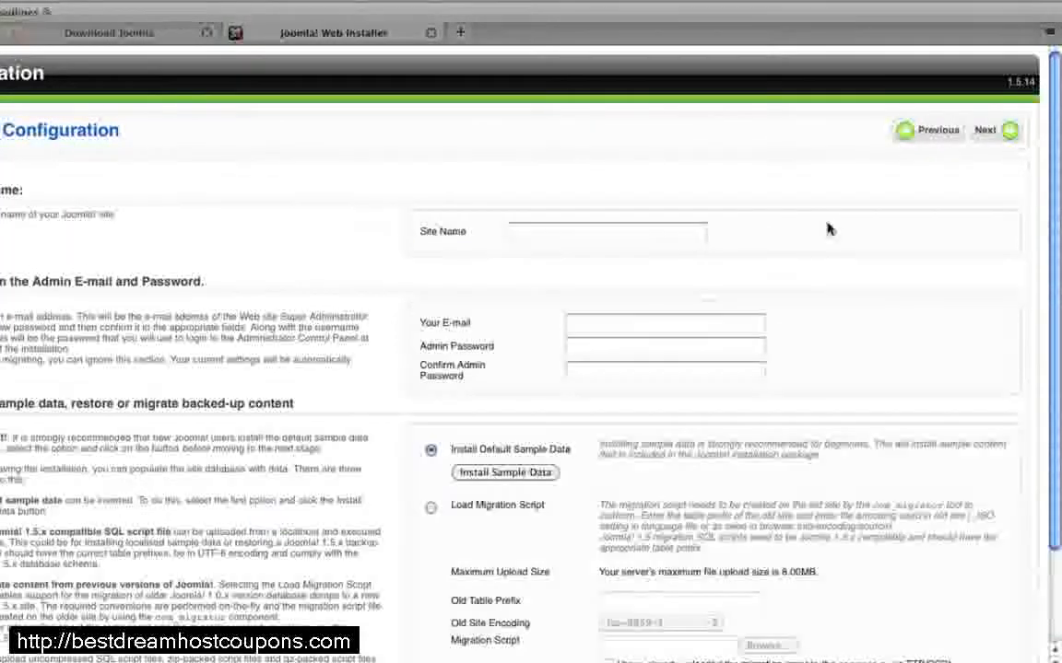
# Step: Set the site name to Joomla Tutorial in the installer's main configuration
pyautogui.click(591, 229)
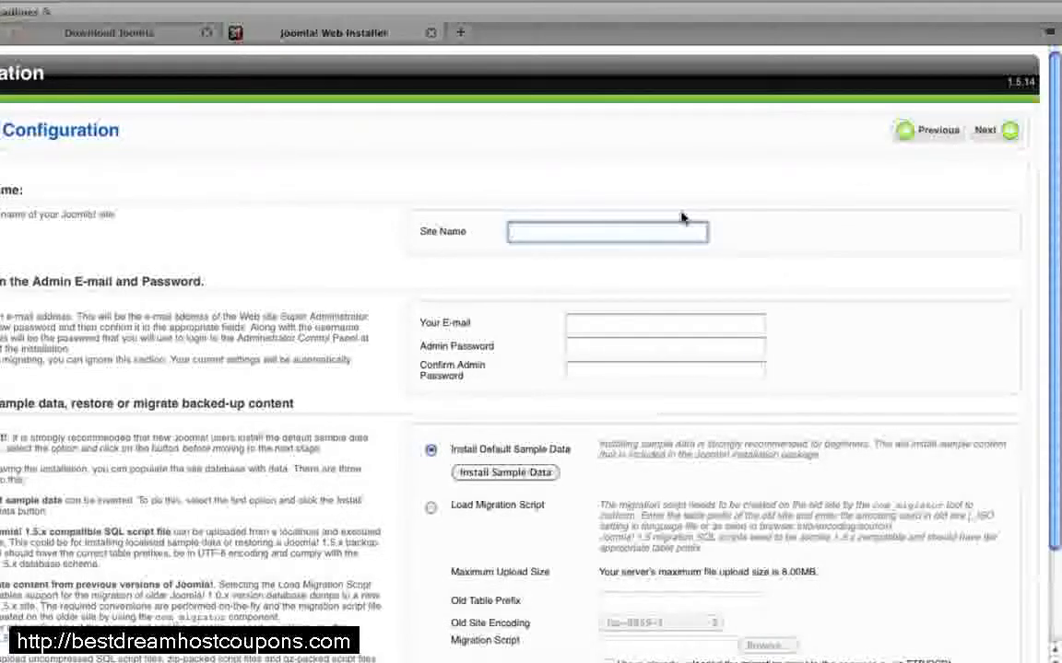
pyautogui.write('Joomla Tutorial')
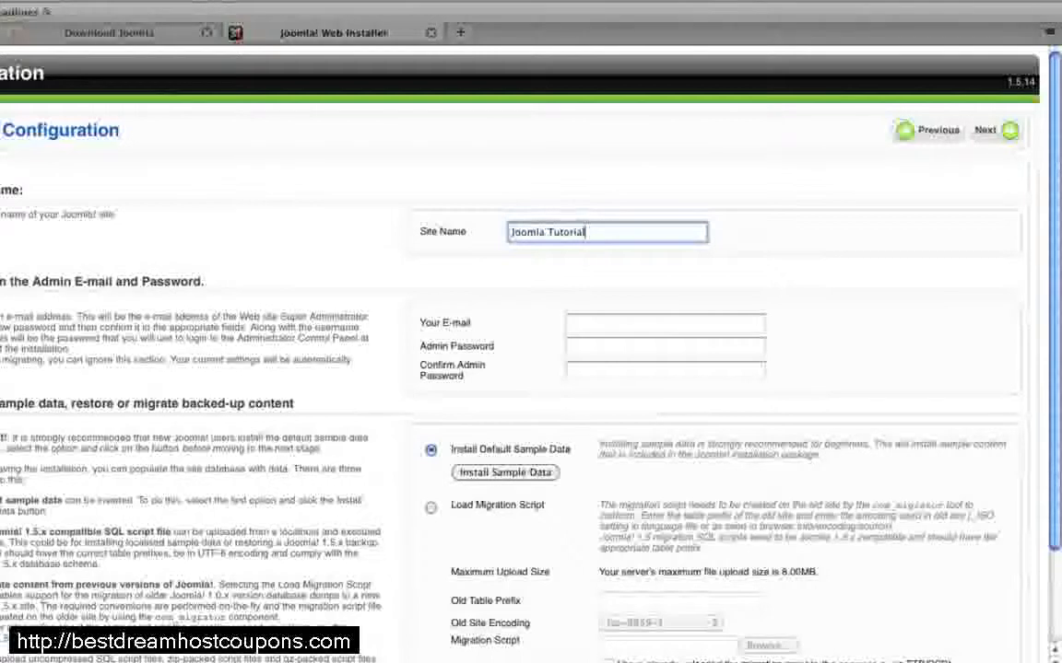
# Step: Fill in the administrator's e-mail address in the installer's main configuration
pyautogui.click(675, 324)
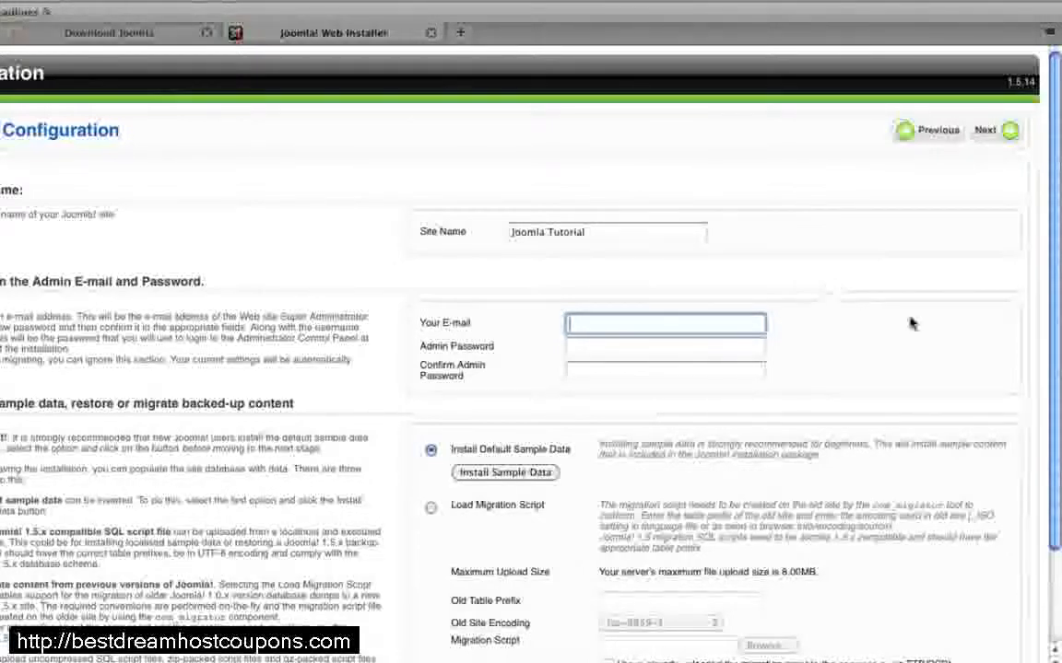
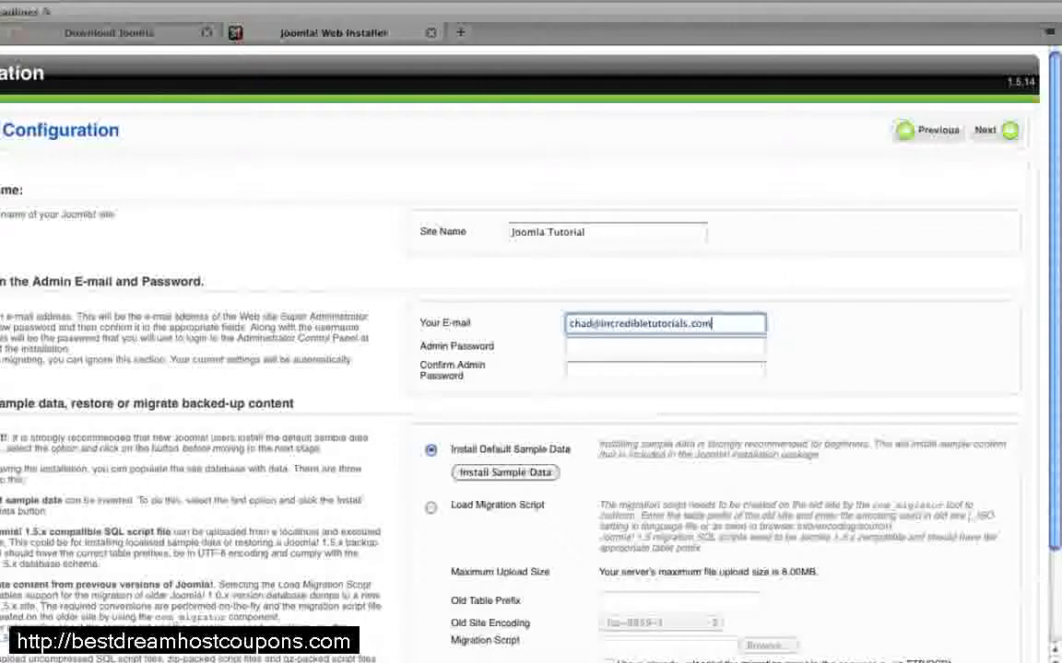
# Step: Enter the admin password and repeat it in the Confirm Admin Password field
pyautogui.press('Tab')
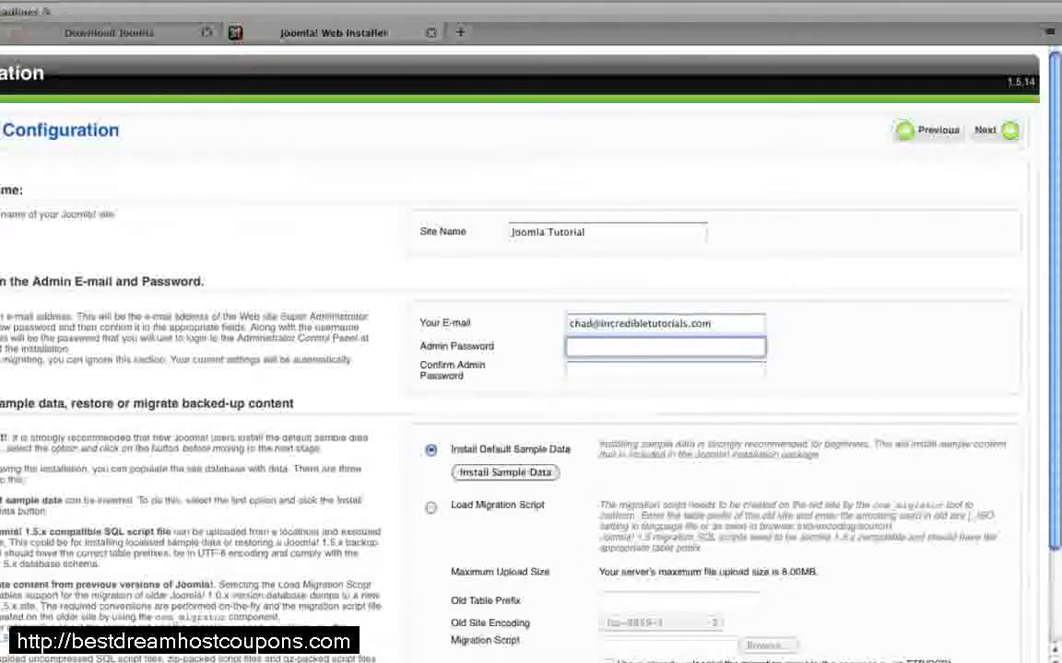
pyautogui.write('********')
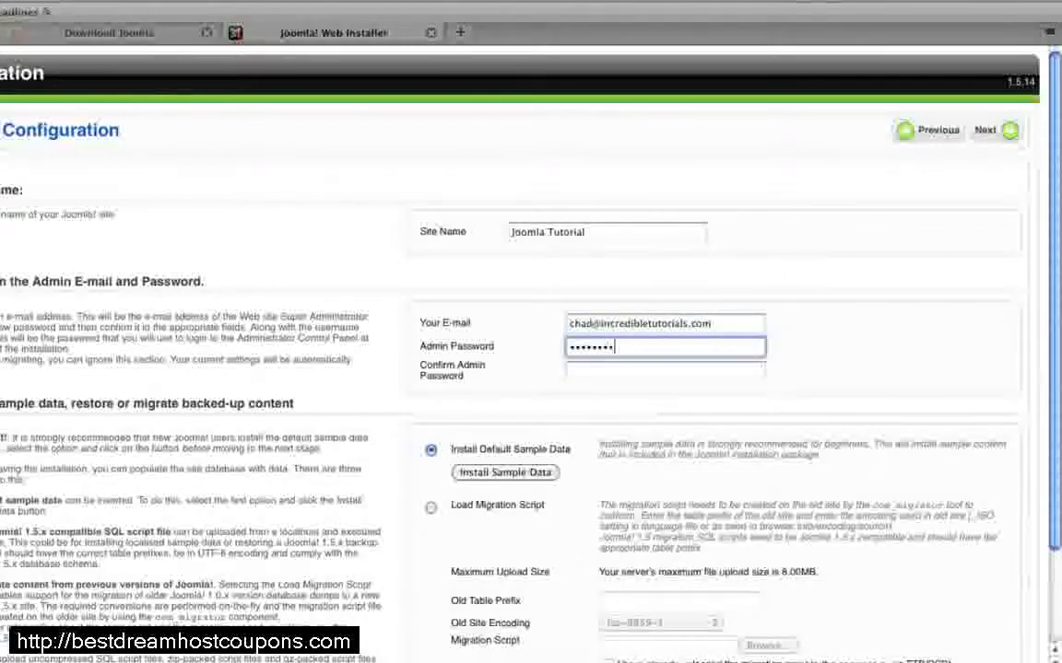
pyautogui.write('*******')
pyautogui.press('Tab')
pyautogui.write('*************')
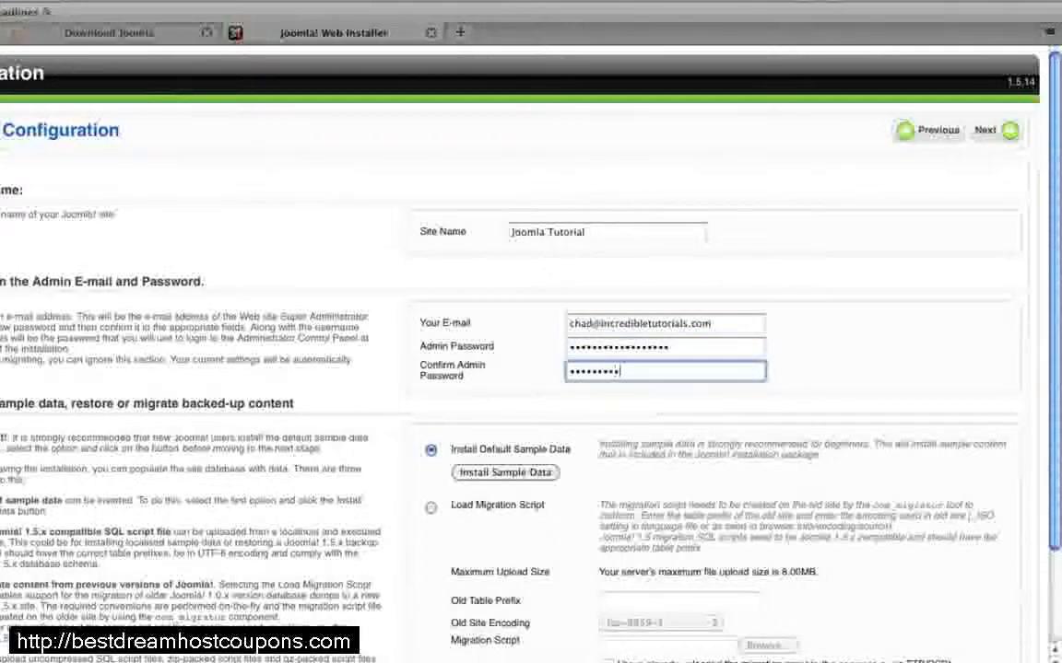
pyautogui.write('*****')
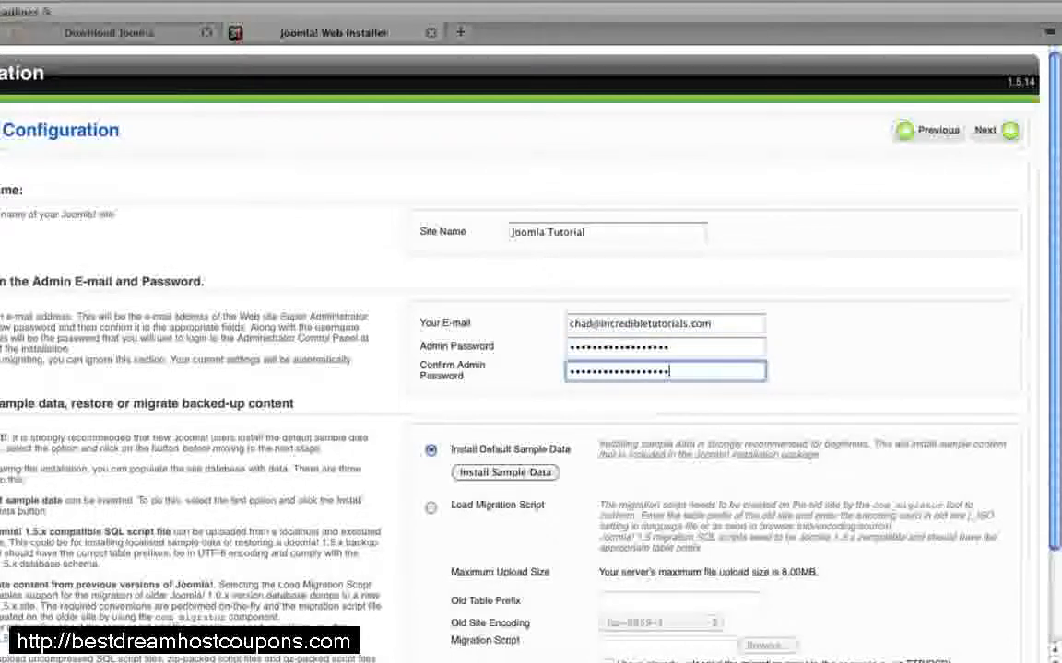
# Step: Proceed from the main configuration to the Finish page without installing the default sample data
pyautogui.scroll(-3, 959, 322)
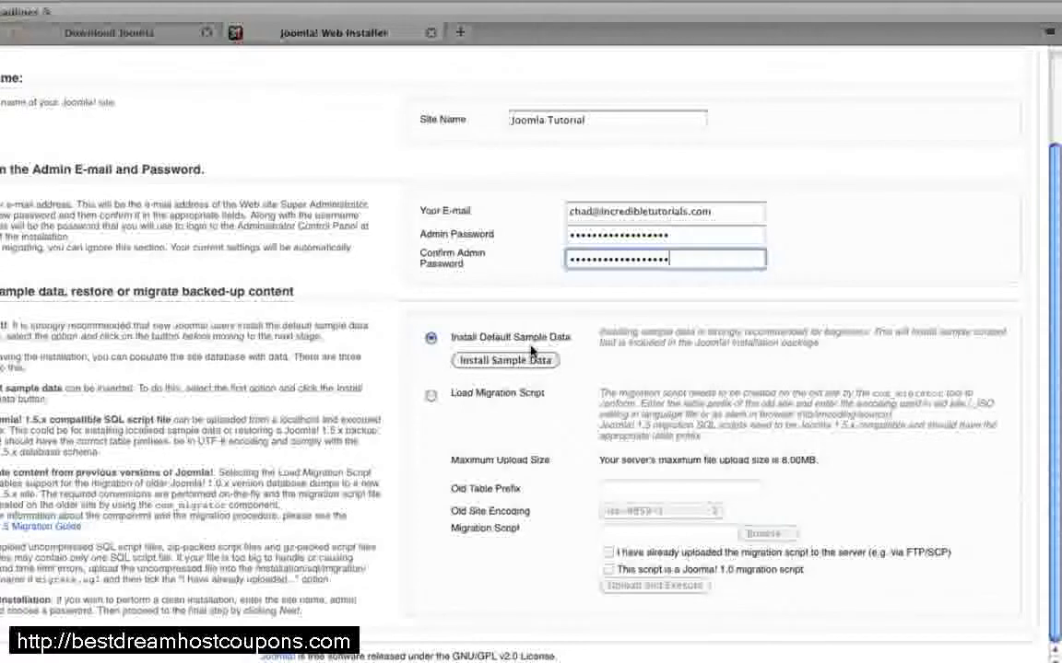
pyautogui.scroll(3, 802, 355)
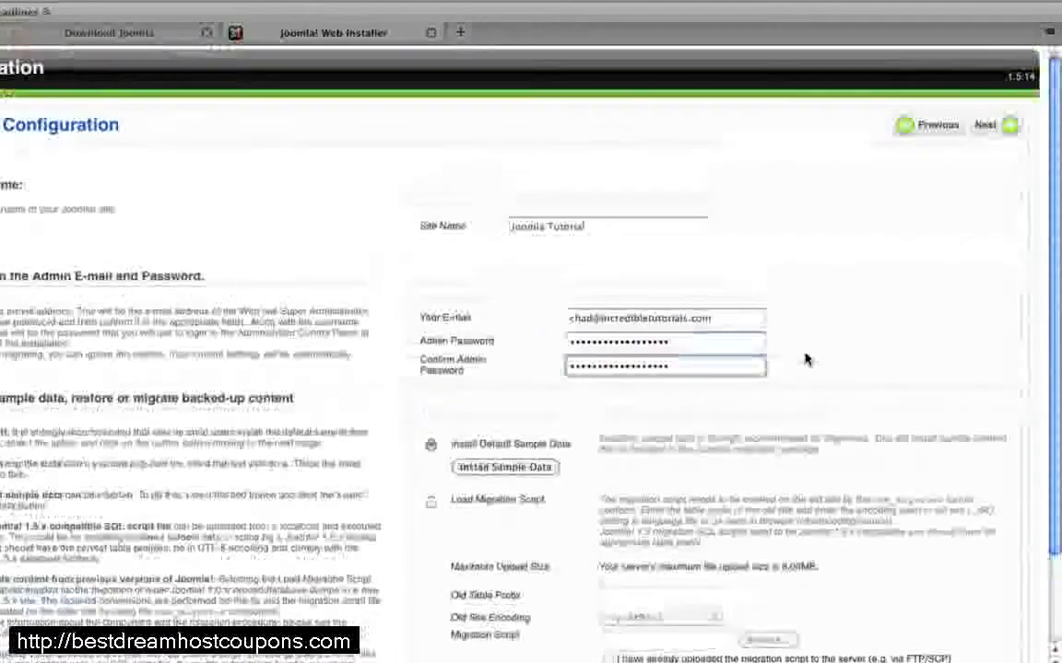
pyautogui.click(993, 129)
pyautogui.click(571, 67)
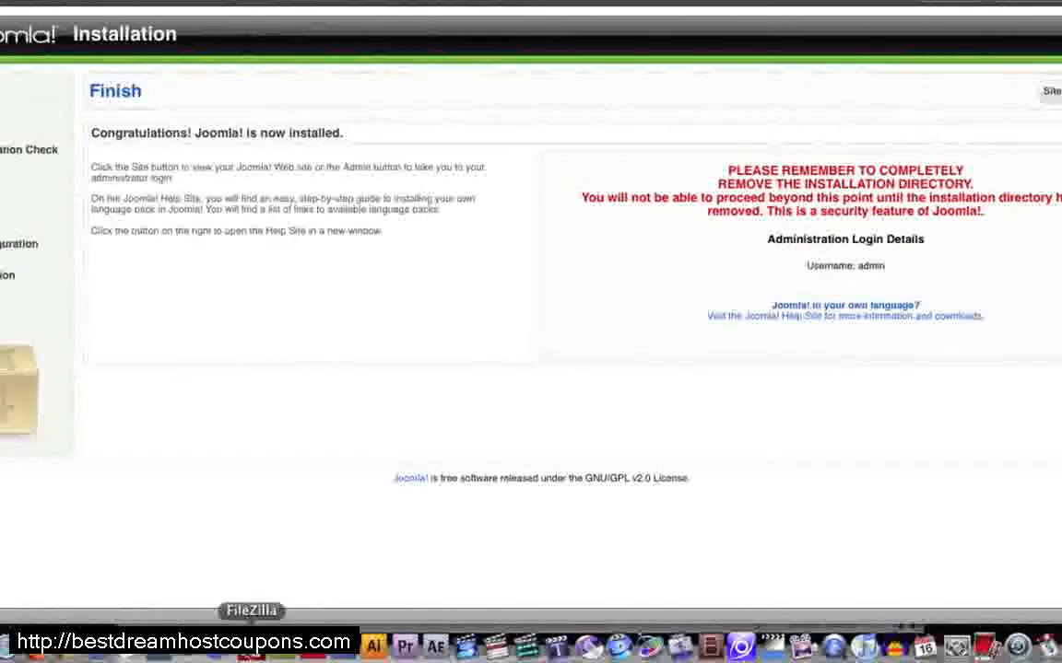
# Step: Switch to FileZilla and delete the installation directory with its contents from the remote /joomlatutorial folder
pyautogui.click(251, 645)
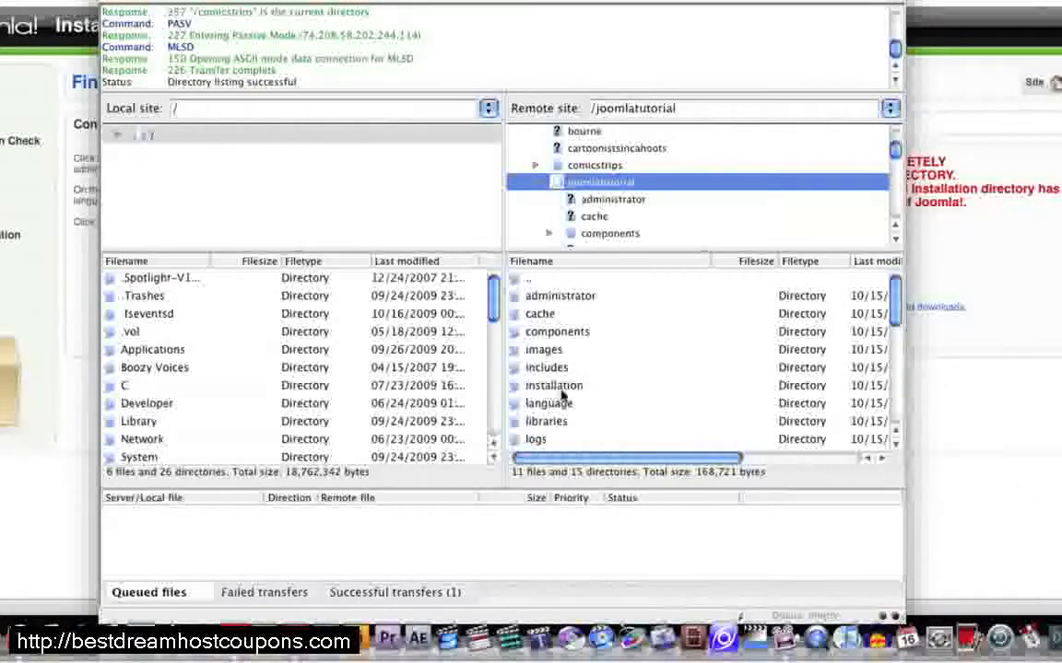
pyautogui.click(549, 389)
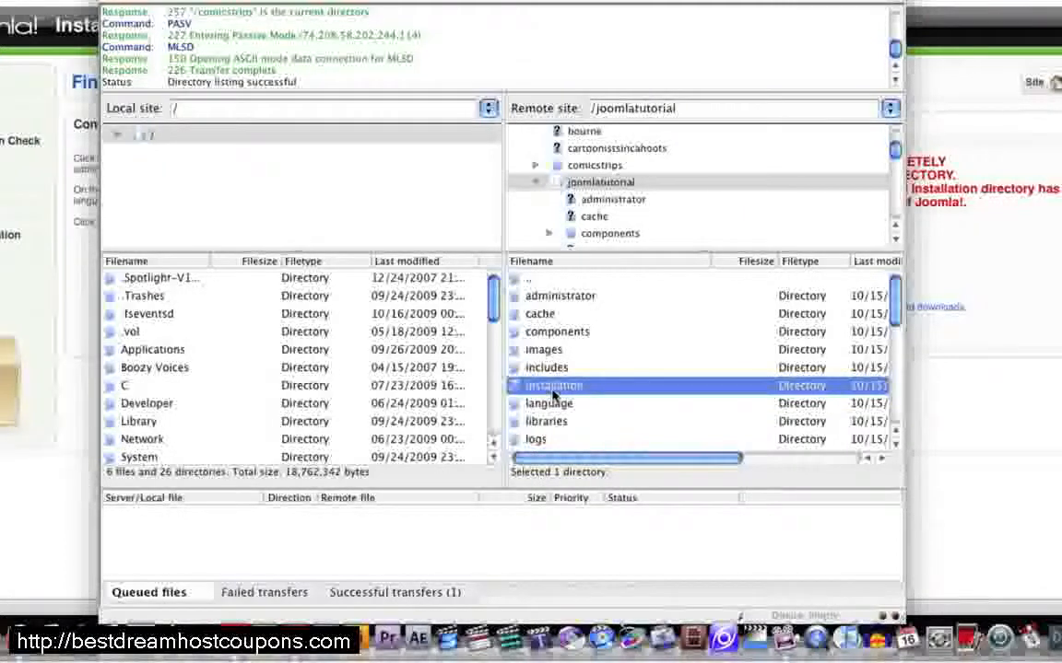
pyautogui.press('Delete')
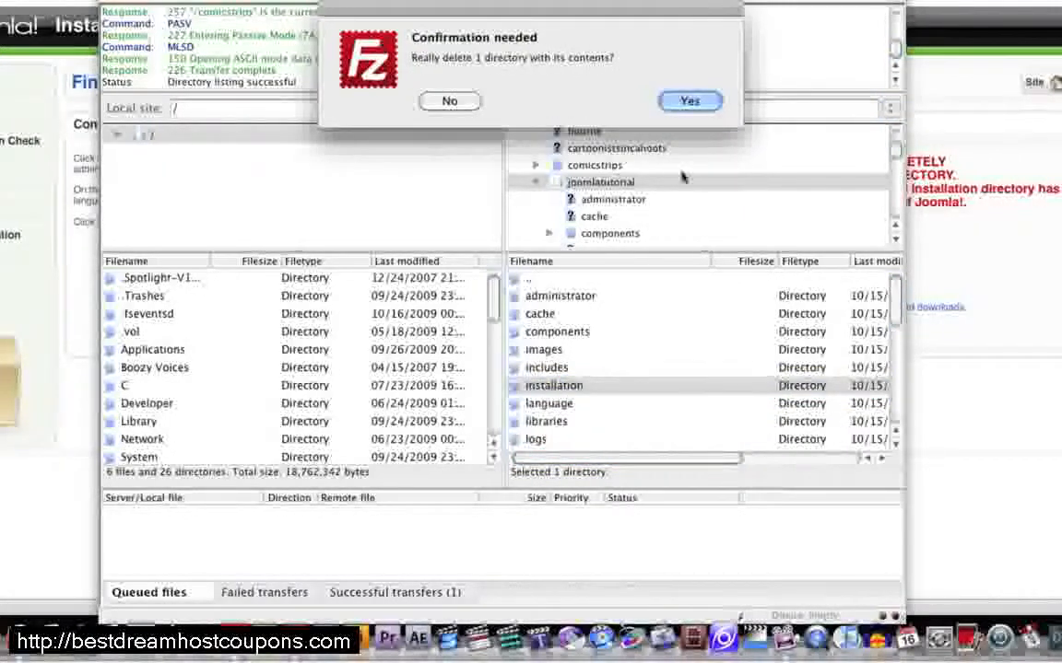
pyautogui.click(690, 102)
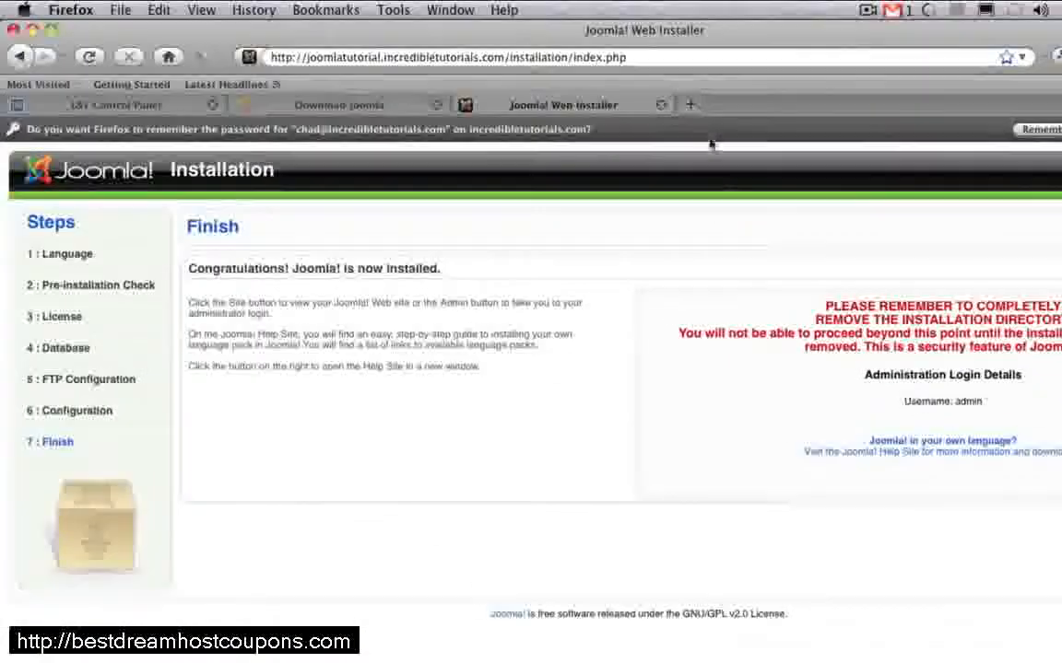
pyautogui.click(693, 107)
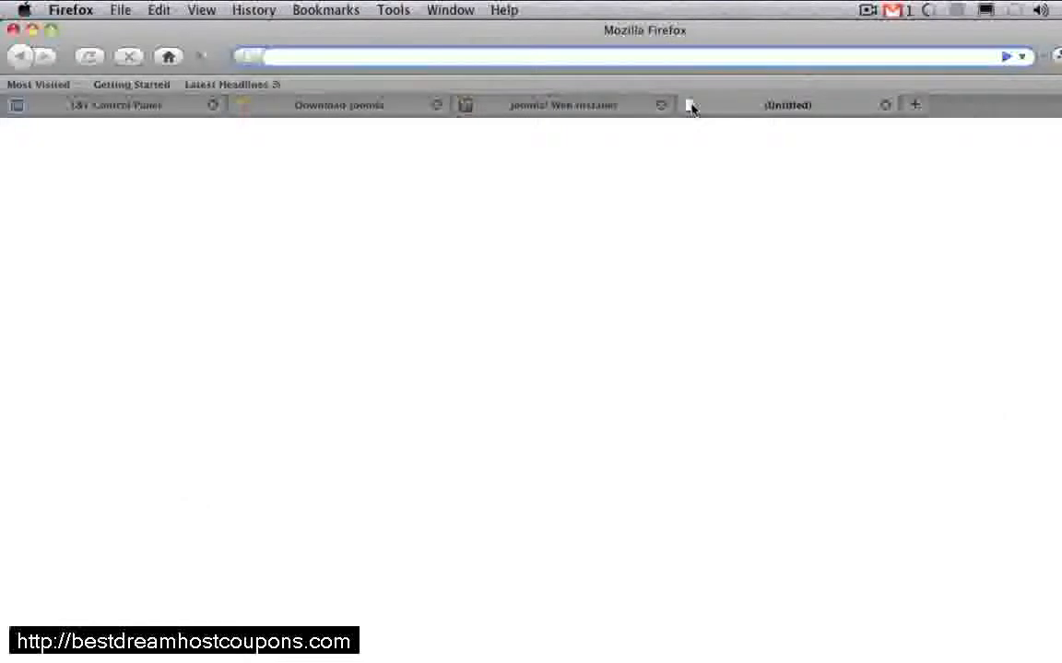
pyautogui.write('http://joomlatutorial.incredibletutorials.com/')
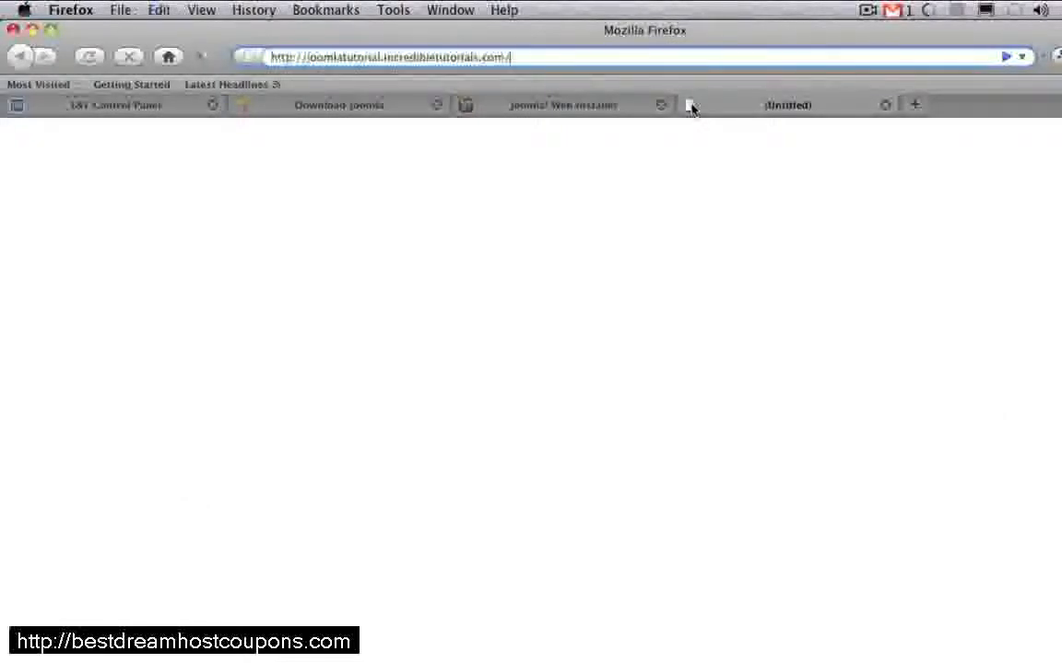
pyautogui.press('Return')
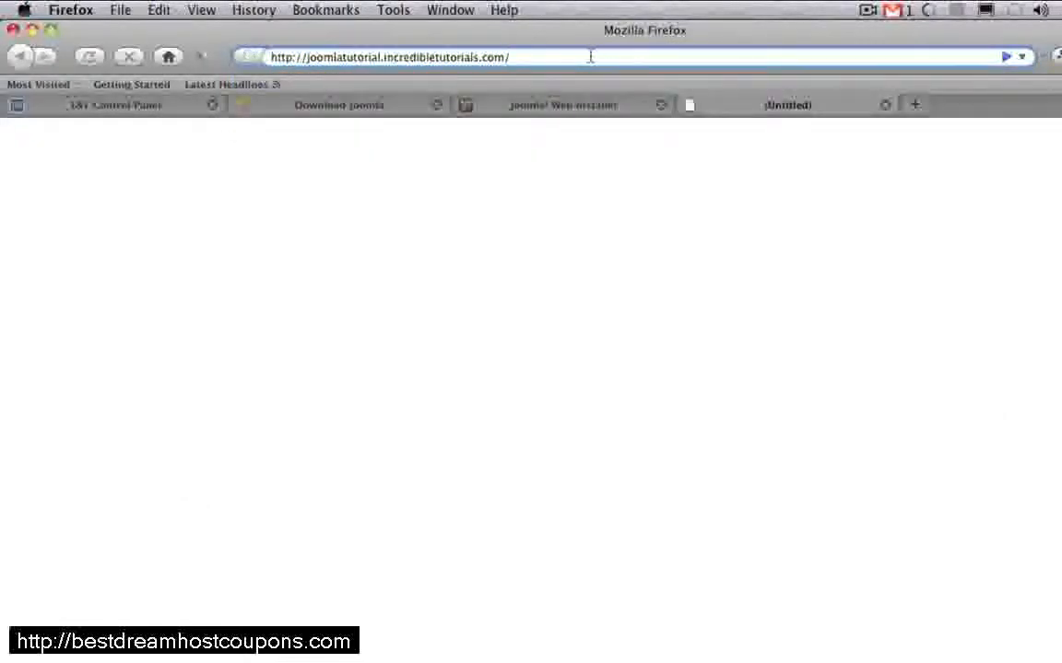